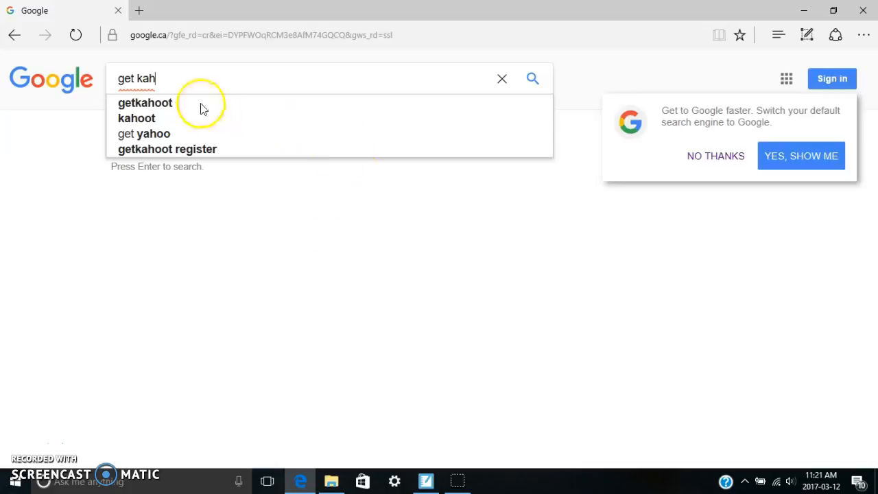
# Step: Search Google for getkahoot and go through the Kahoot! website to its free account sign-up page
pyautogui.click(150, 103)
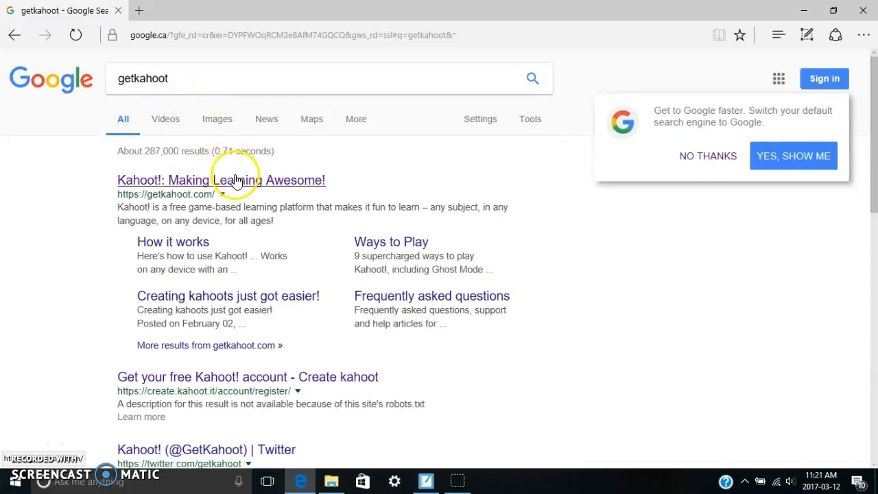
pyautogui.click(238, 184)
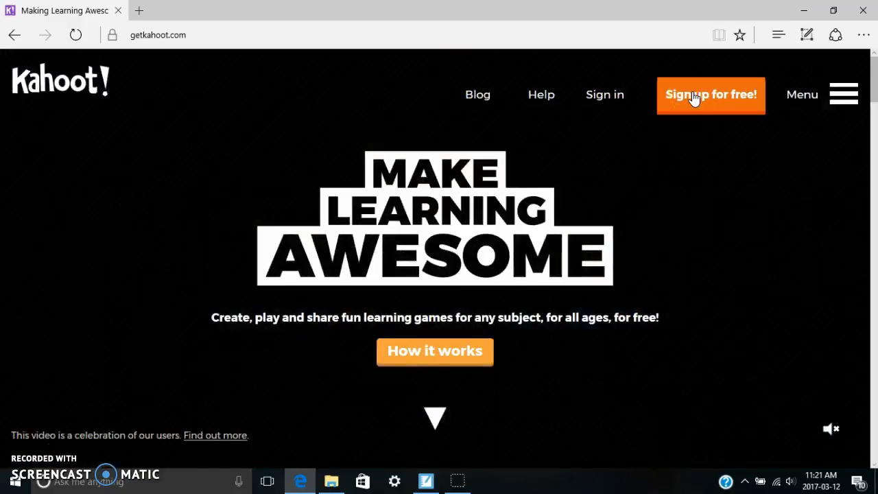
pyautogui.click(697, 99)
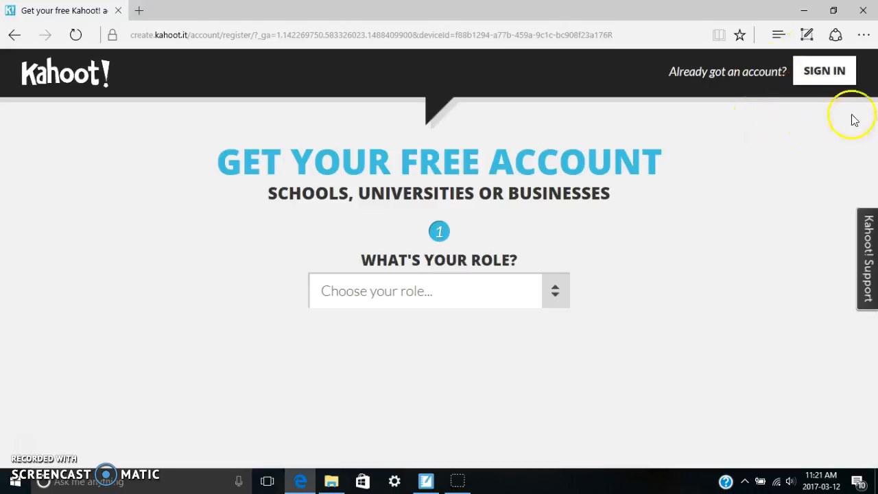
# Step: Sign in to the existing Kahoot! account with the account e-mail and password
pyautogui.click(806, 70)
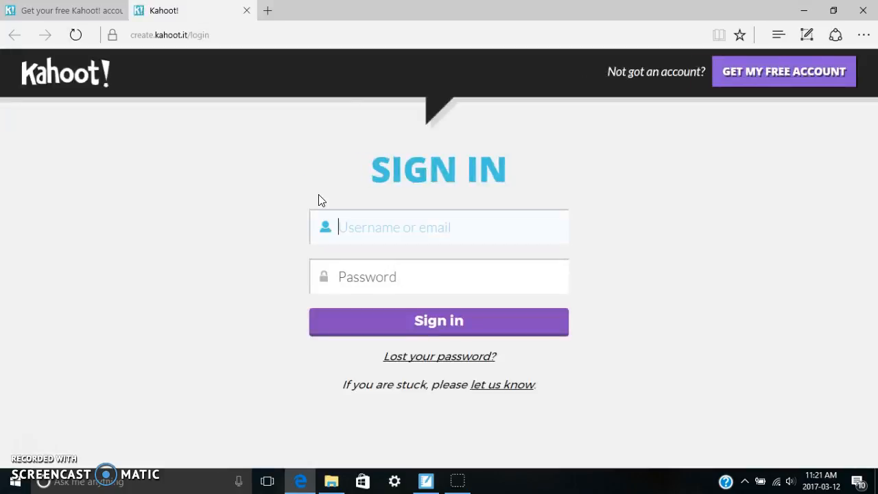
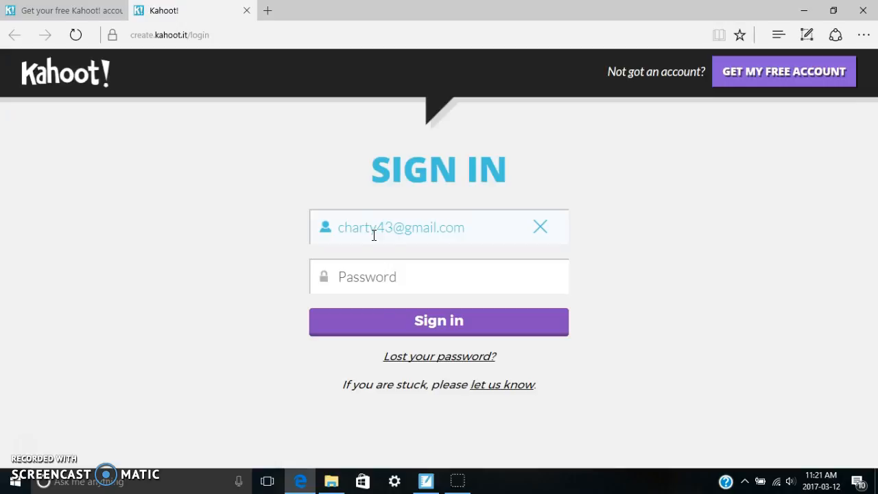
pyautogui.click(379, 276)
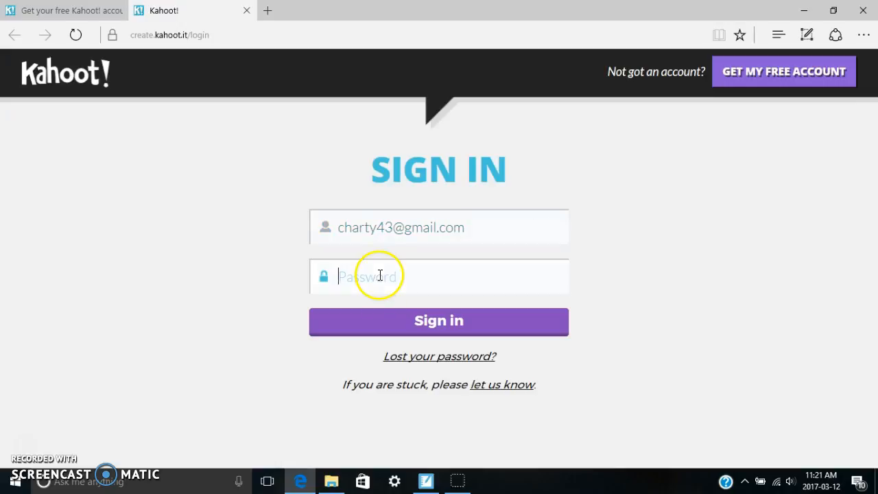
pyautogui.write('c')
pyautogui.click(388, 321)
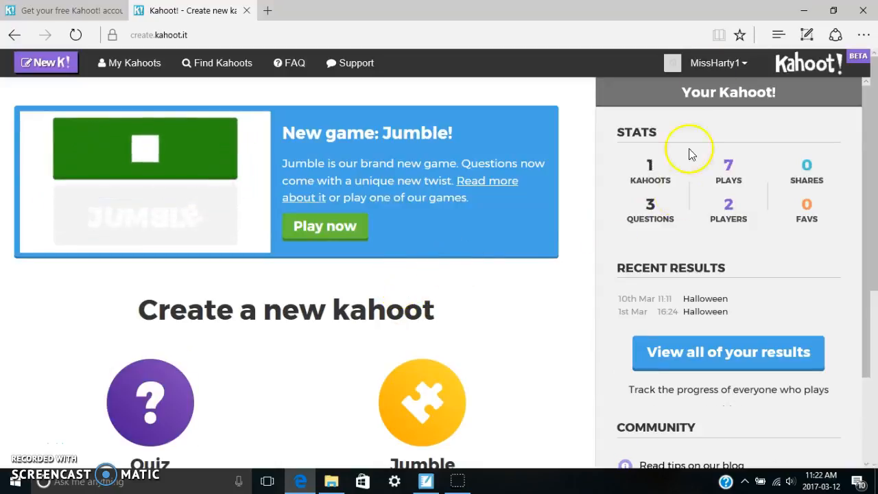
# Step: Review the role and preferred language options in the account profile and save the profile
pyautogui.click(745, 68)
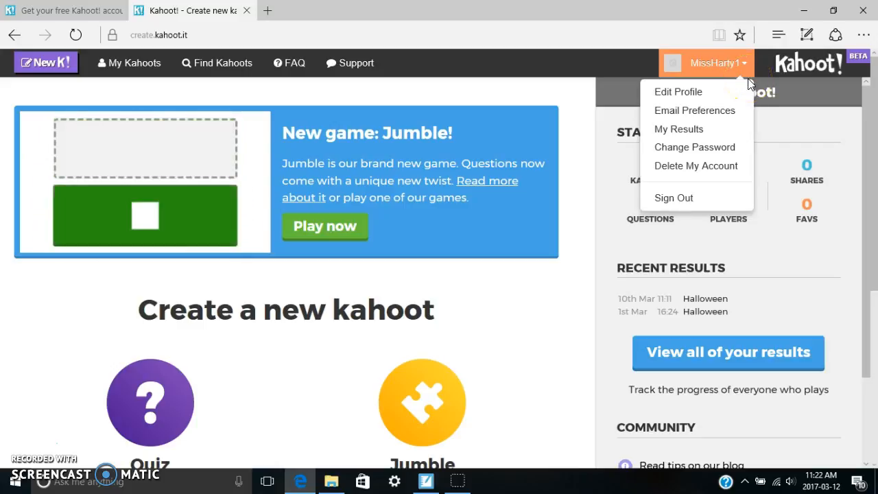
pyautogui.click(719, 91)
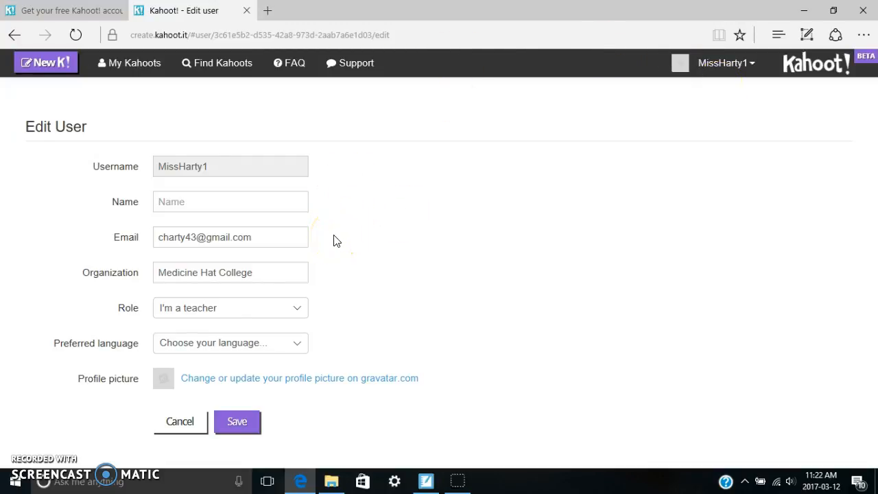
pyautogui.click(300, 309)
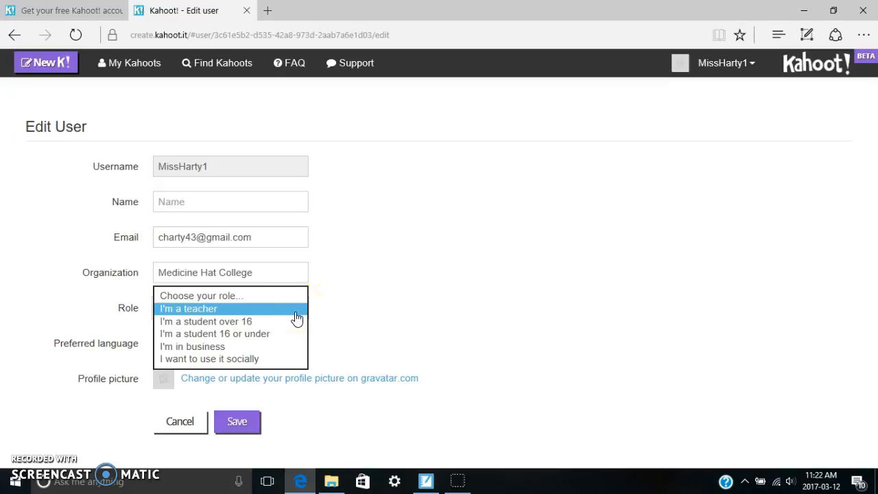
pyautogui.click(371, 317)
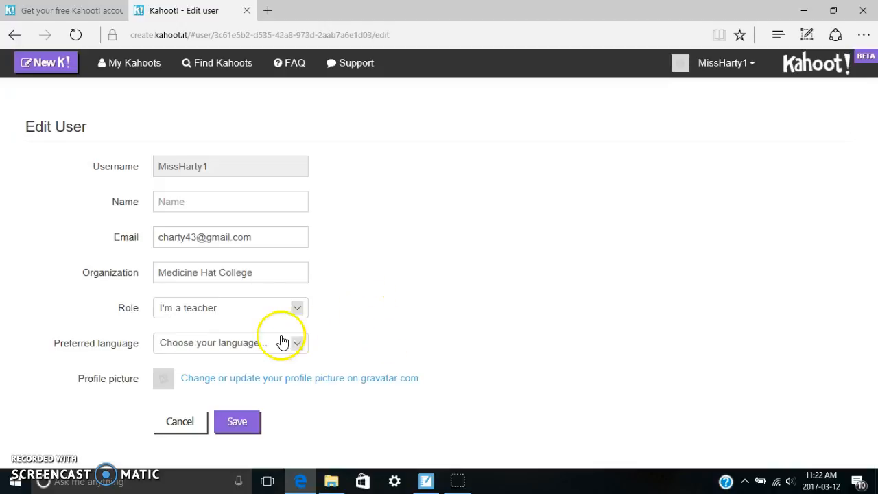
pyautogui.click(304, 347)
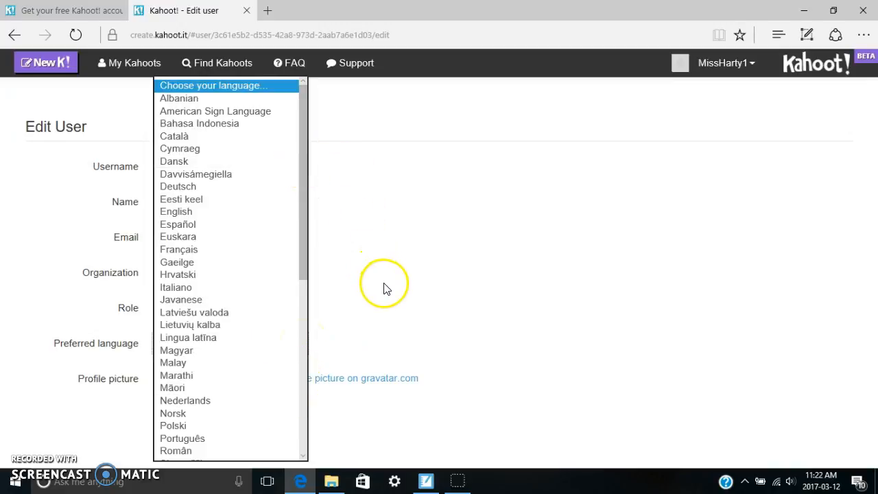
pyautogui.click(370, 297)
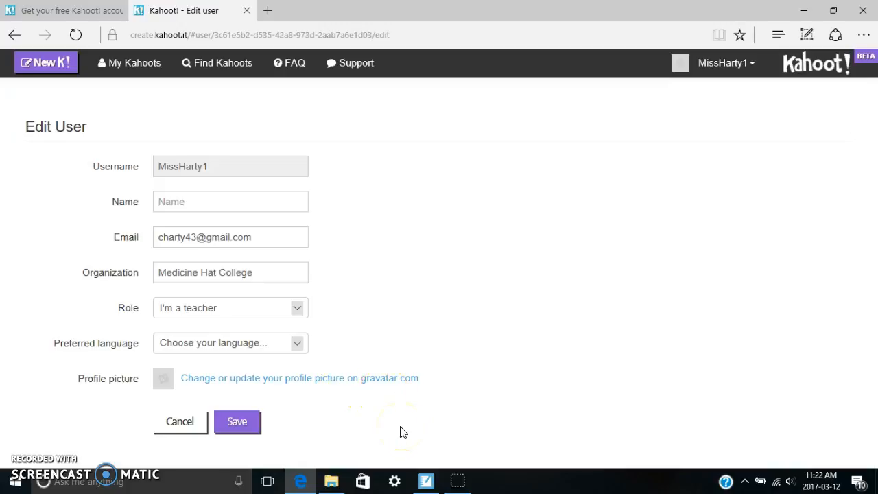
pyautogui.click(239, 425)
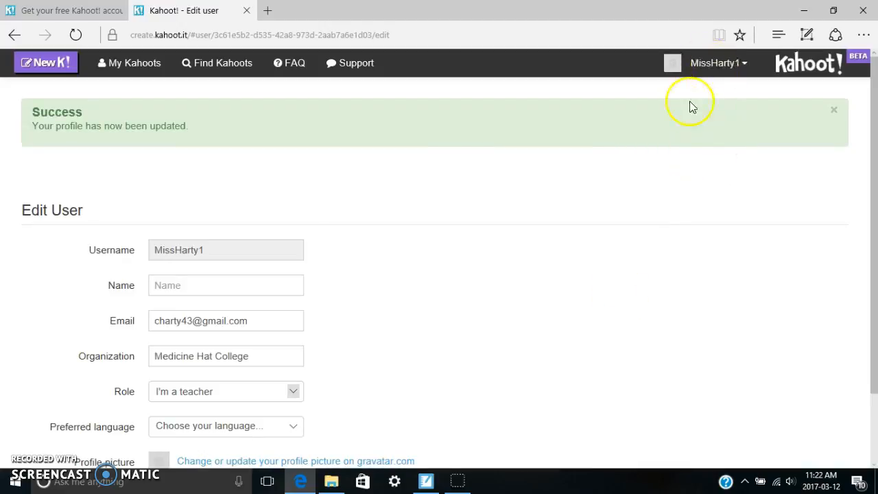
# Step: Open the account's past game results and examine the download option for the Halloween kahoot played on Mar 10, 2017
pyautogui.click(740, 65)
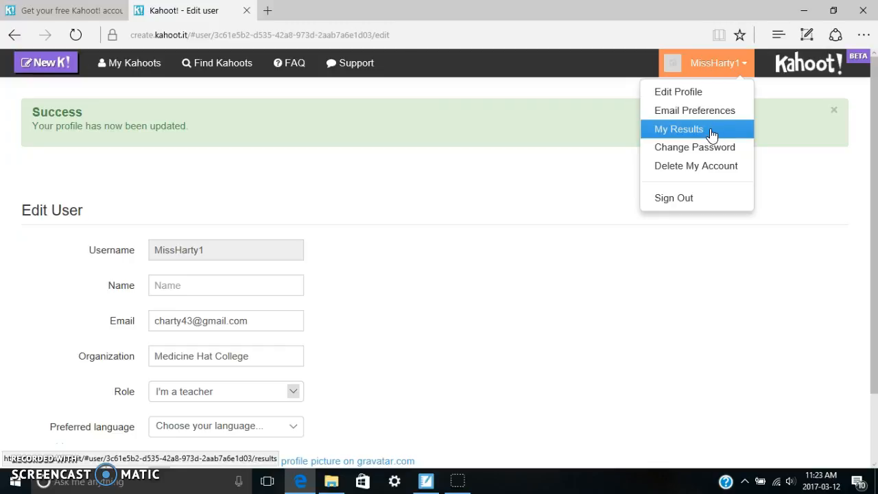
pyautogui.click(723, 157)
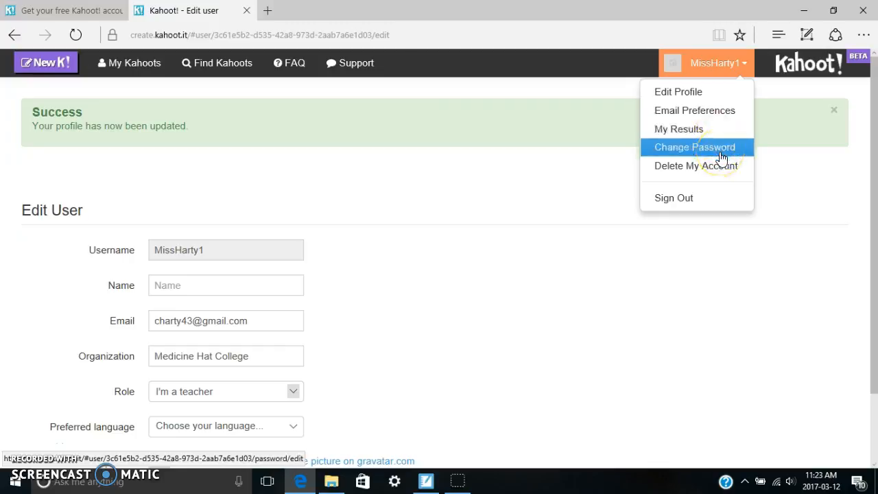
pyautogui.click(712, 173)
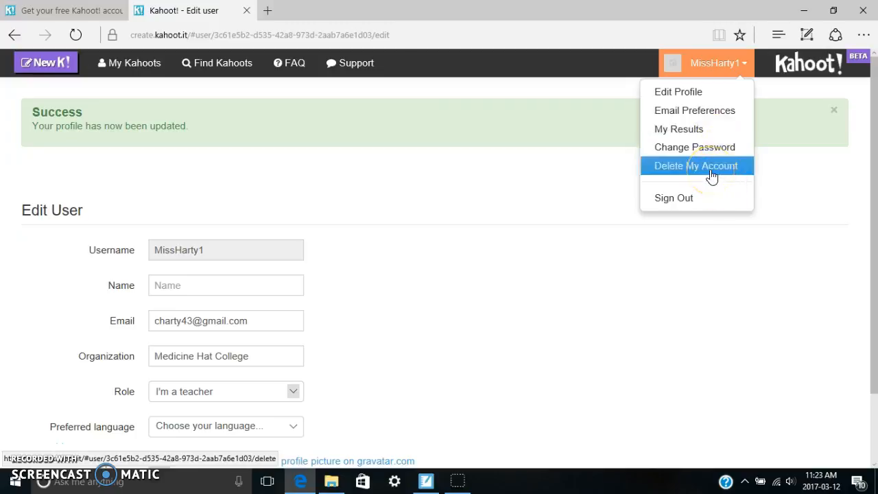
pyautogui.click(693, 129)
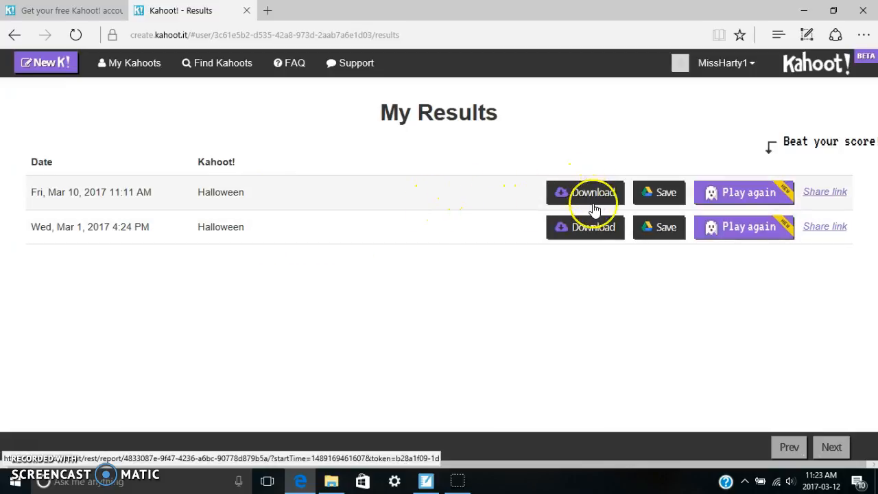
pyautogui.click(558, 195)
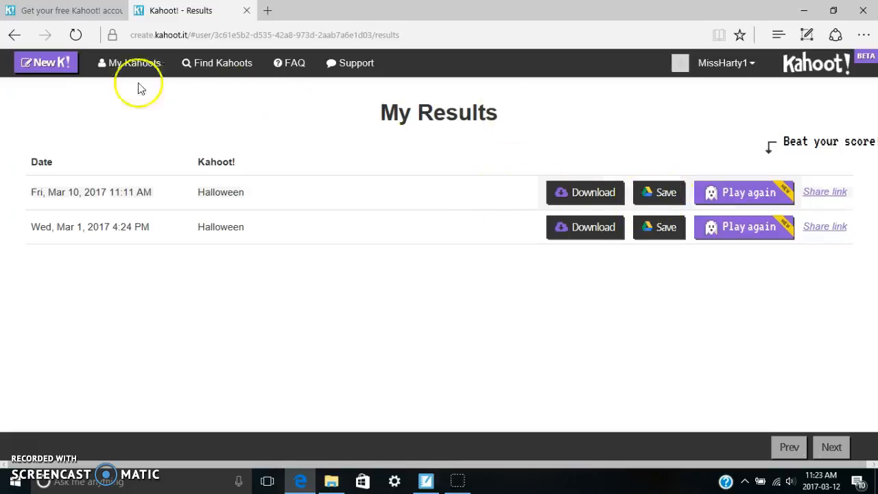
# Step: Start creating a new kahoot of the Quiz type
pyautogui.click(60, 67)
pyautogui.scroll(-3, 317, 315)
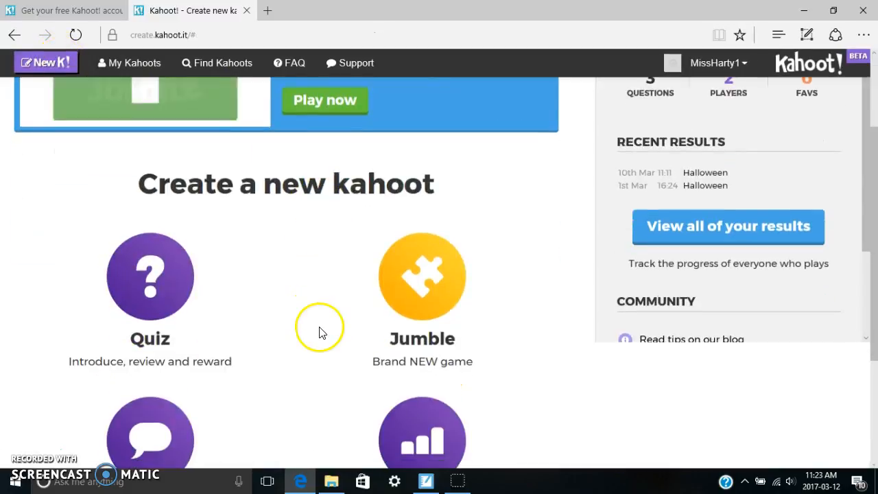
pyautogui.click(151, 283)
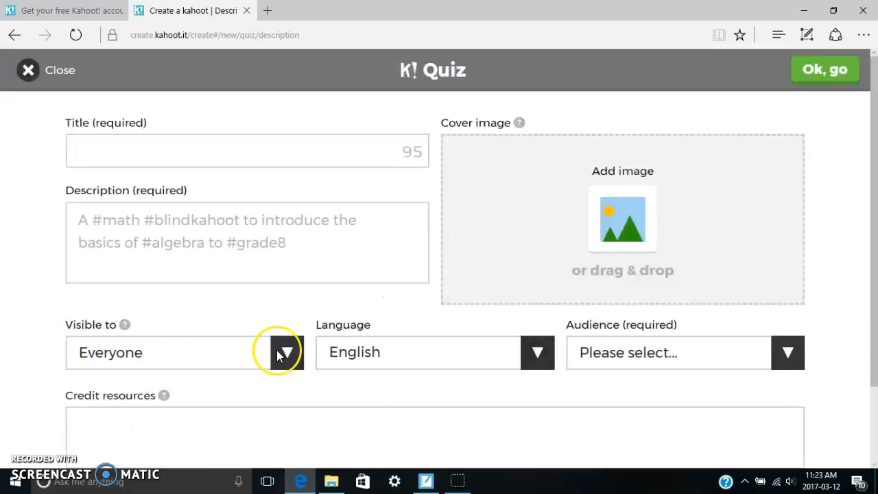
# Step: Give the quiz the title "Animal sounds" and the description "A #kahoot about #animals"
pyautogui.click(143, 156)
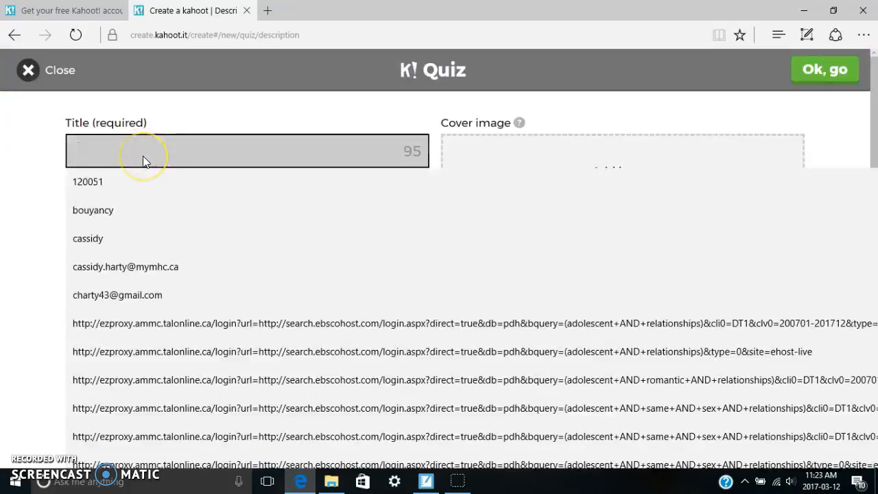
pyautogui.write('Animal sounds')
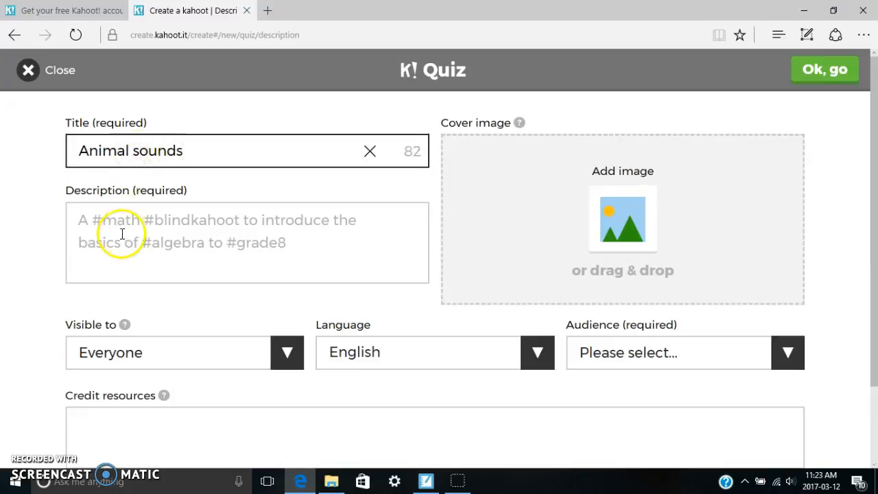
pyautogui.click(122, 267)
pyautogui.write('A ')
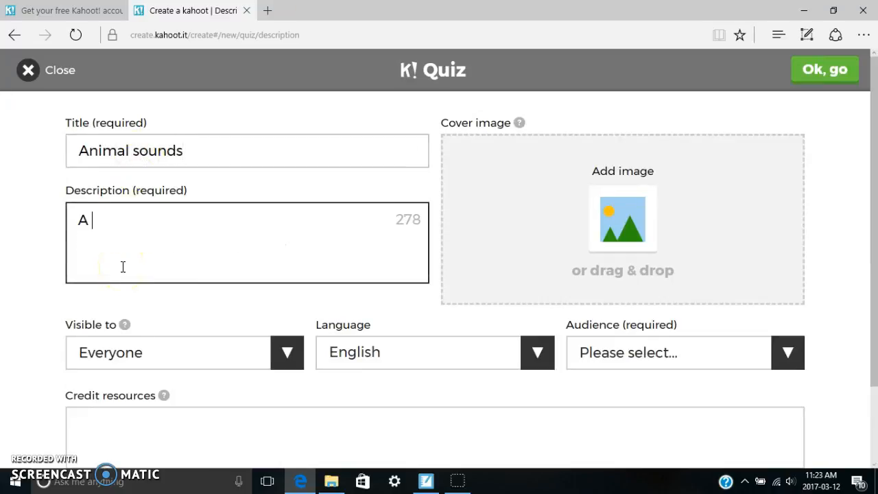
pyautogui.write('#kahoot about #animals')
# Step: Keep the quiz visible to Everyone in English, set its audience to School, and accept the quiz description
pyautogui.scroll(-1, 137, 267)
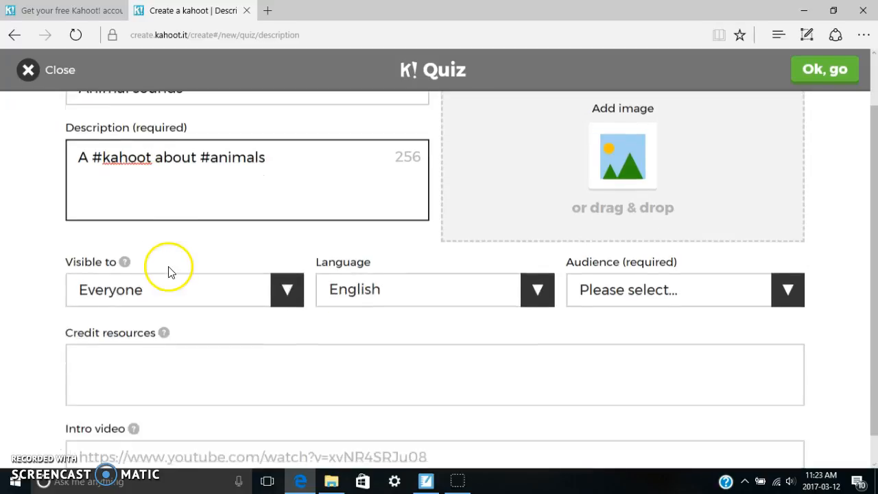
pyautogui.click(287, 291)
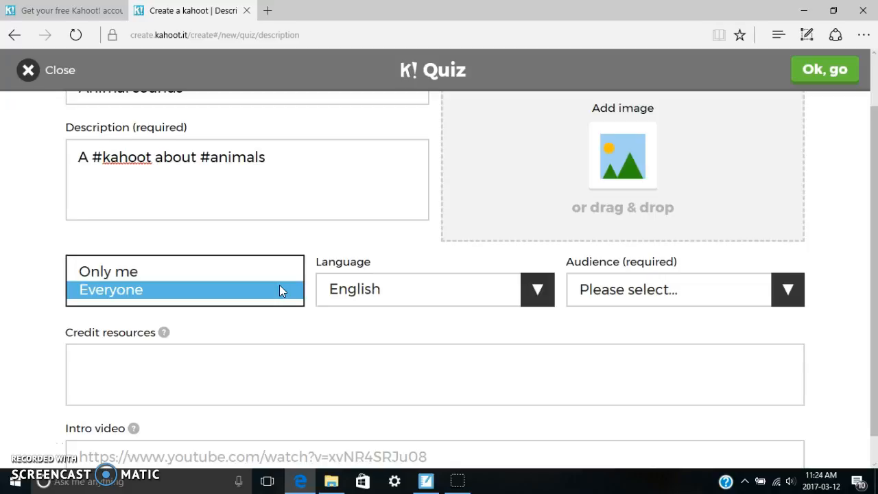
pyautogui.click(283, 283)
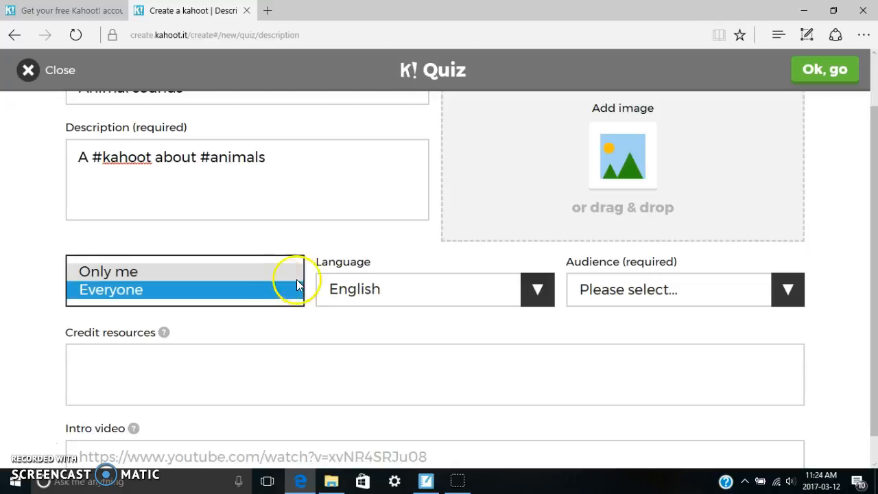
pyautogui.click(522, 291)
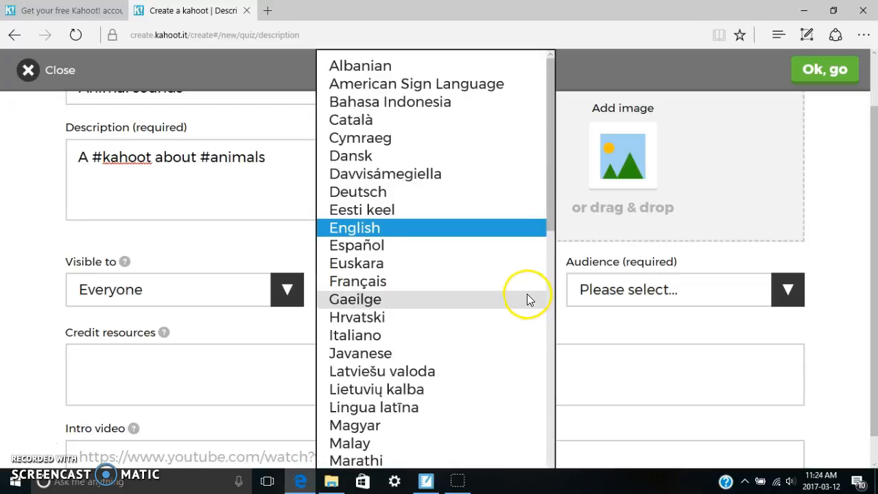
pyautogui.click(502, 228)
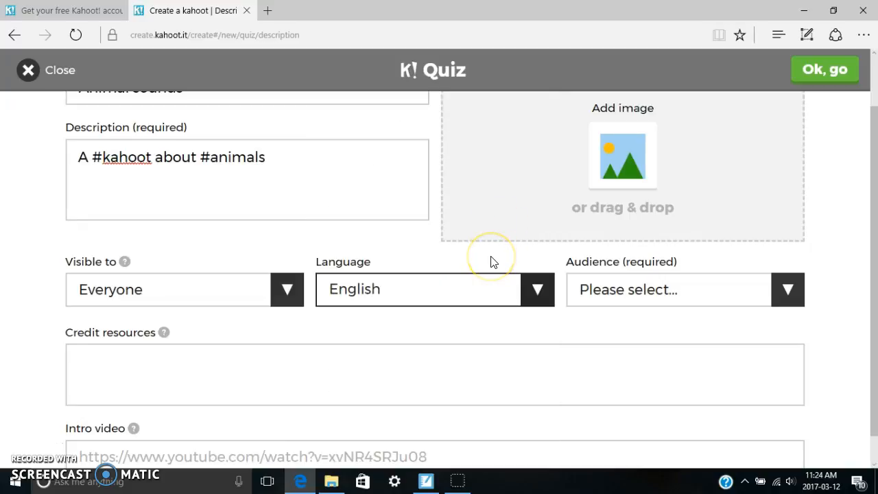
pyautogui.click(786, 288)
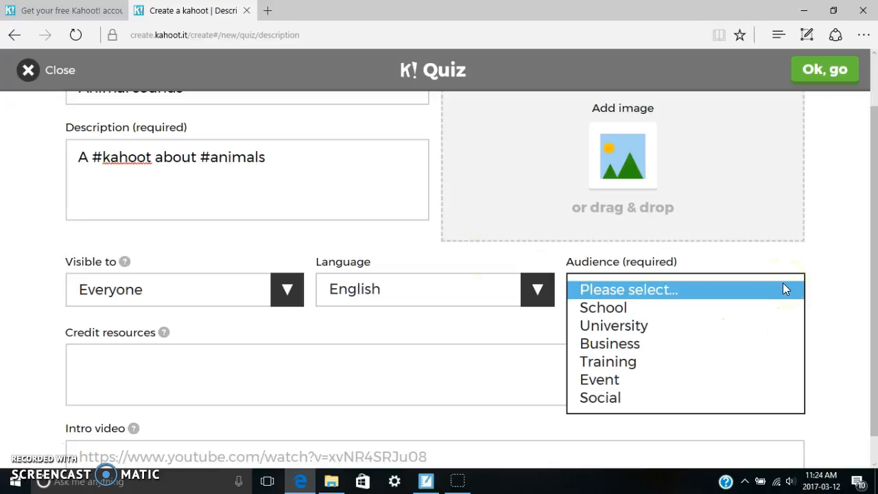
pyautogui.click(661, 306)
pyautogui.scroll(1, 804, 271)
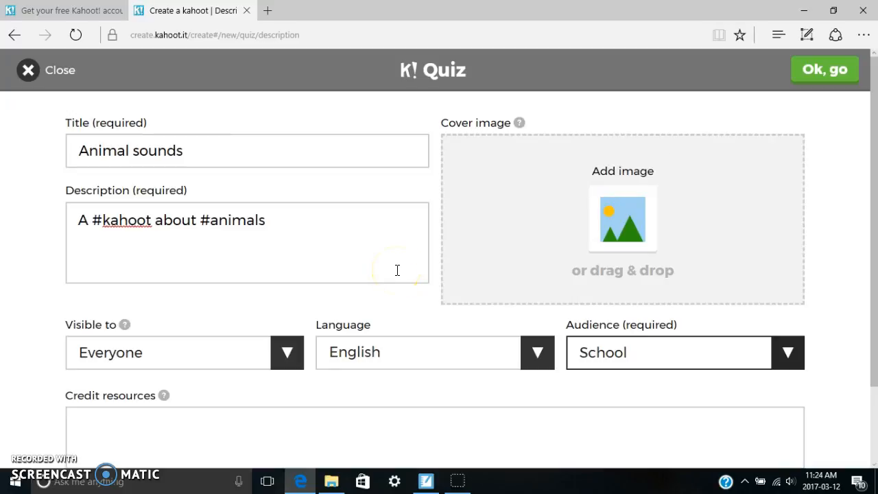
pyautogui.scroll(-2, 442, 239)
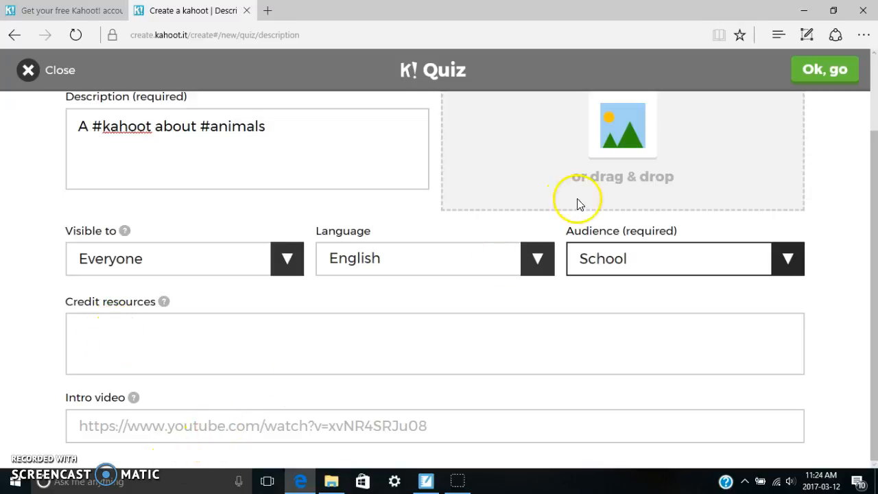
pyautogui.click(804, 77)
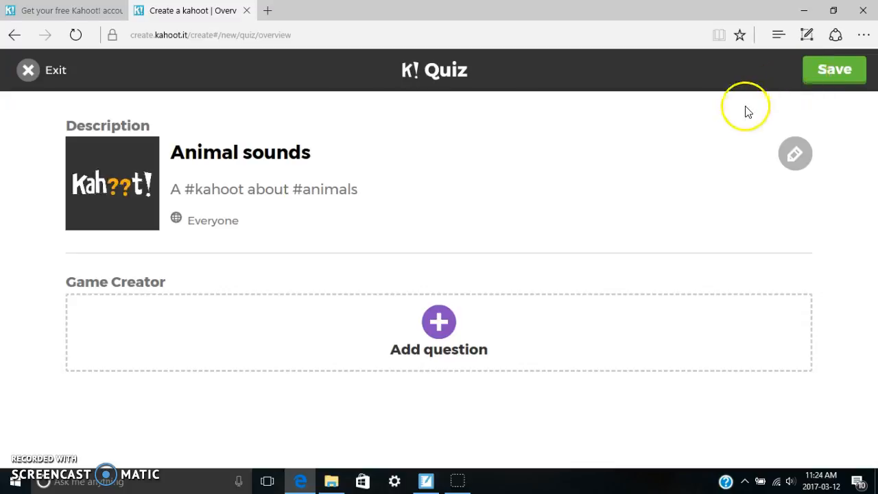
# Step: Add a first question to the quiz with the text "What sound does a duck make?"
pyautogui.click(422, 333)
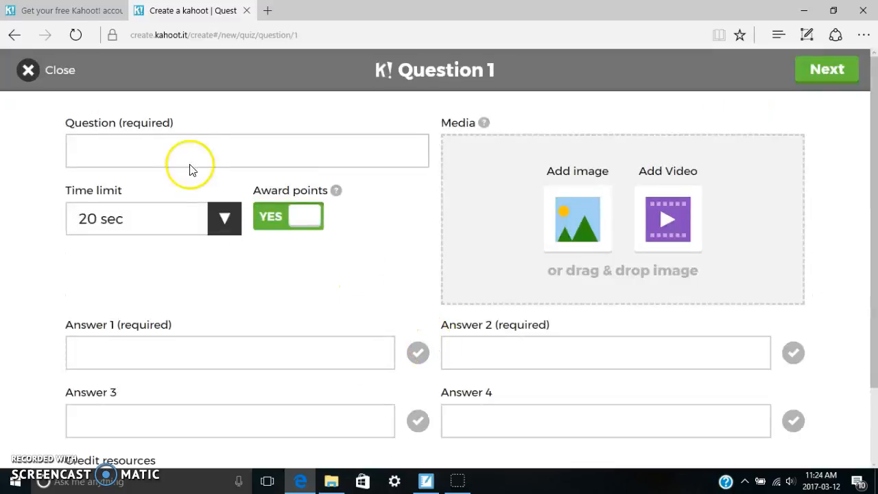
pyautogui.click(158, 154)
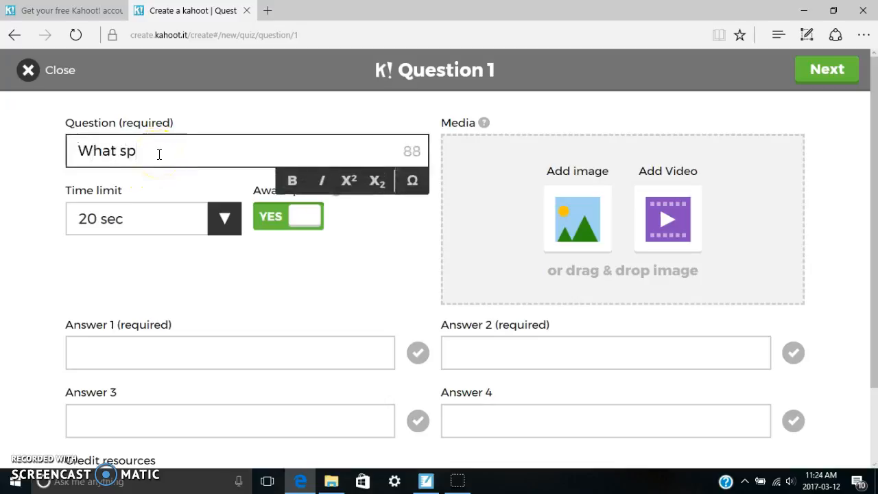
pyautogui.write('What sound does a duck make?')
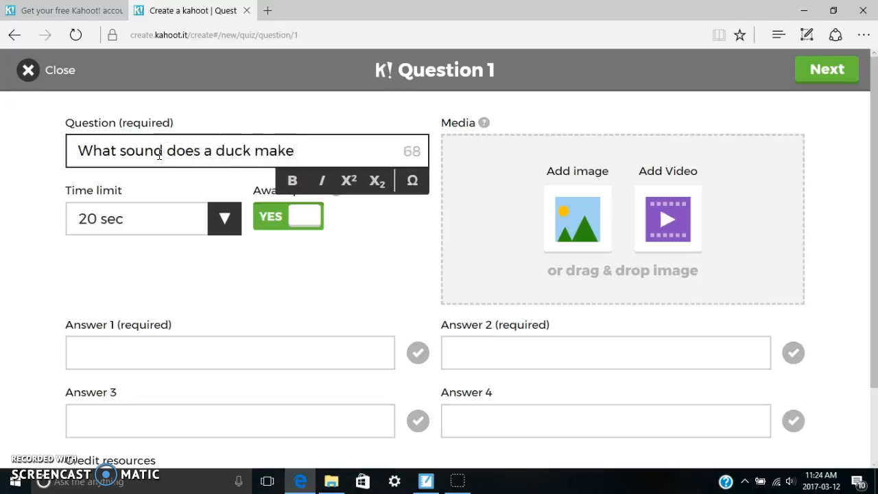
# Step: Set the duck question's time limit to 10 sec and keep awarding points switched on
pyautogui.click(231, 219)
pyautogui.click(135, 202)
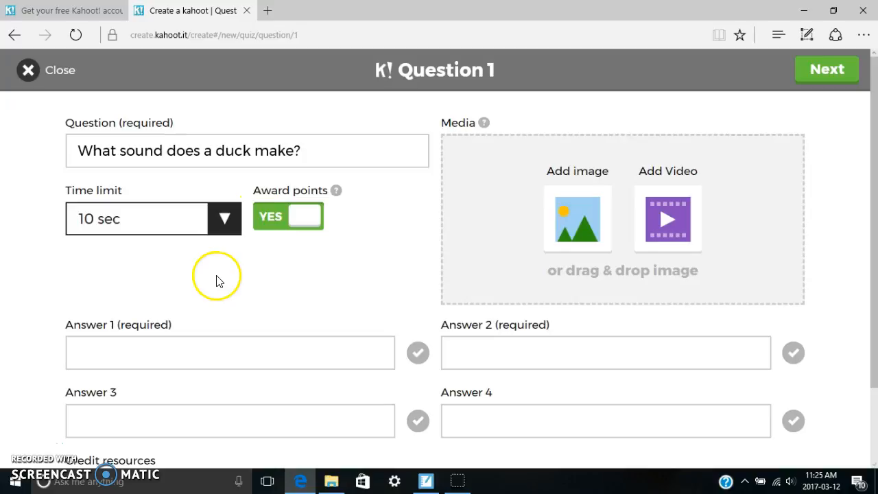
pyautogui.click(306, 217)
pyautogui.click(273, 224)
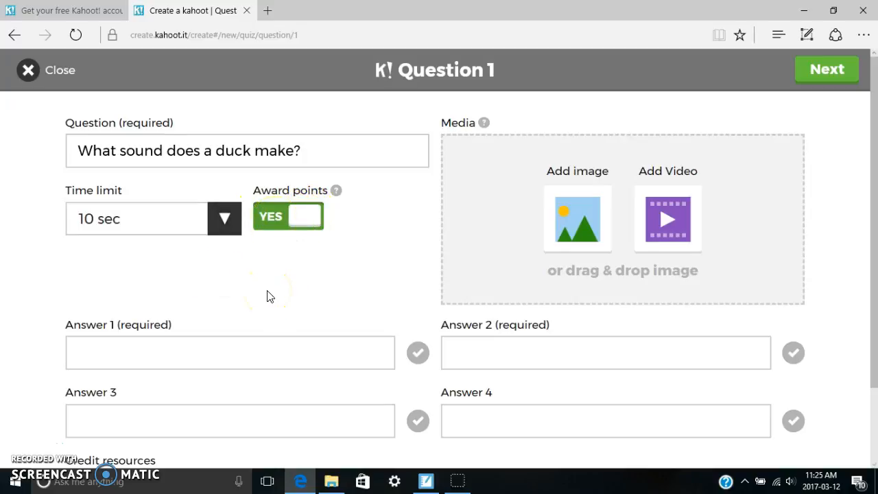
# Step: Enter the answers Moo, Bark, Quack and Meow as answers 1 to 4, and mark Quack as correct
pyautogui.scroll(-1, 269, 292)
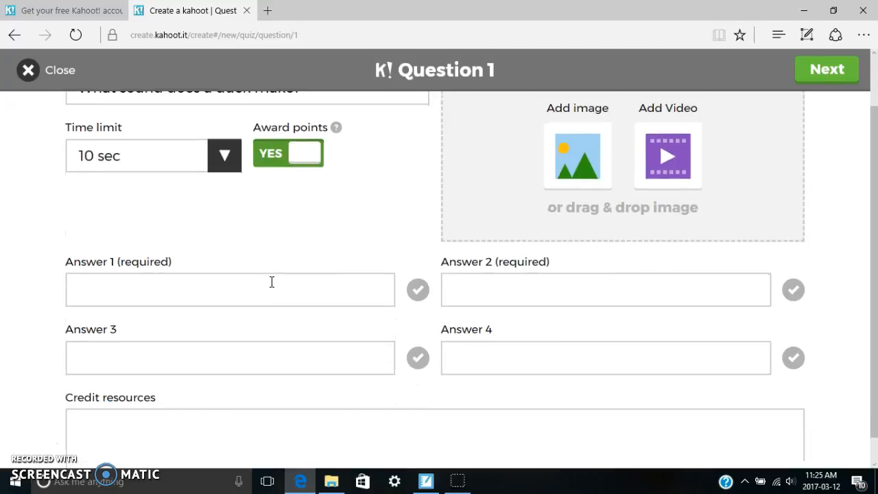
pyautogui.click(98, 280)
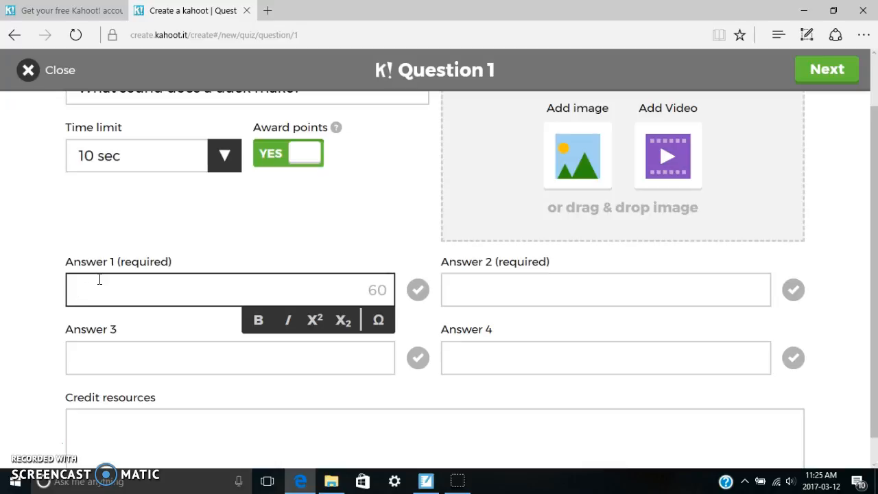
pyautogui.click(130, 353)
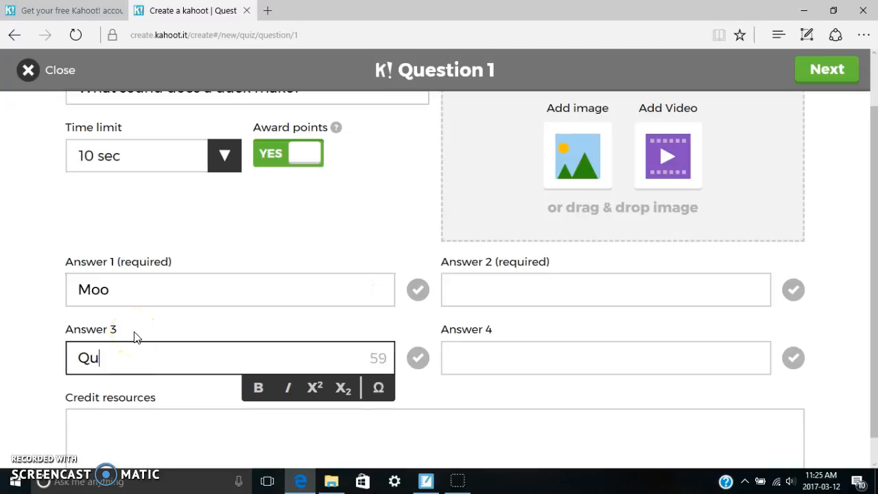
pyautogui.click(440, 292)
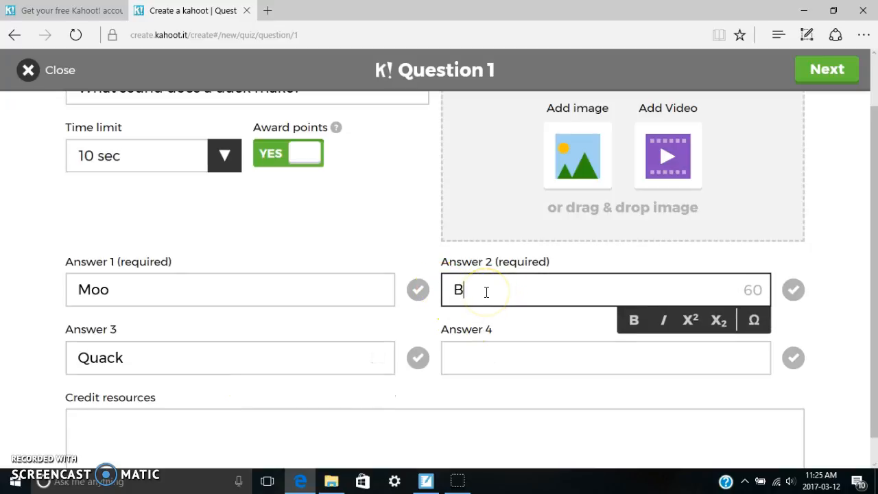
pyautogui.click(540, 355)
pyautogui.write('Meow')
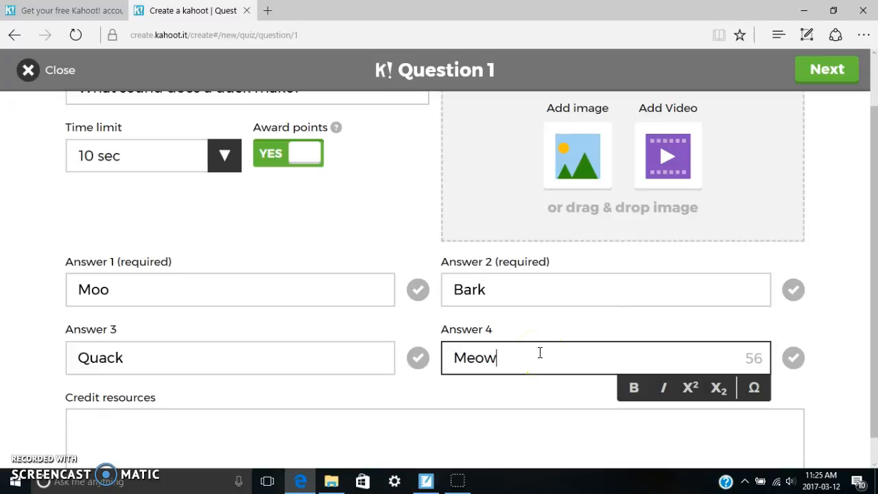
pyautogui.click(418, 357)
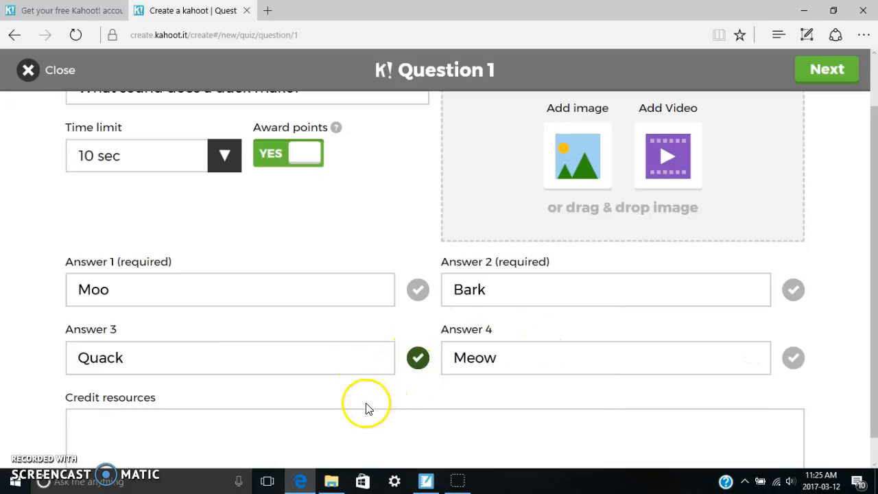
# Step: Accept the completed duck question and save the "Animal sounds" quiz
pyautogui.scroll(1, 378, 329)
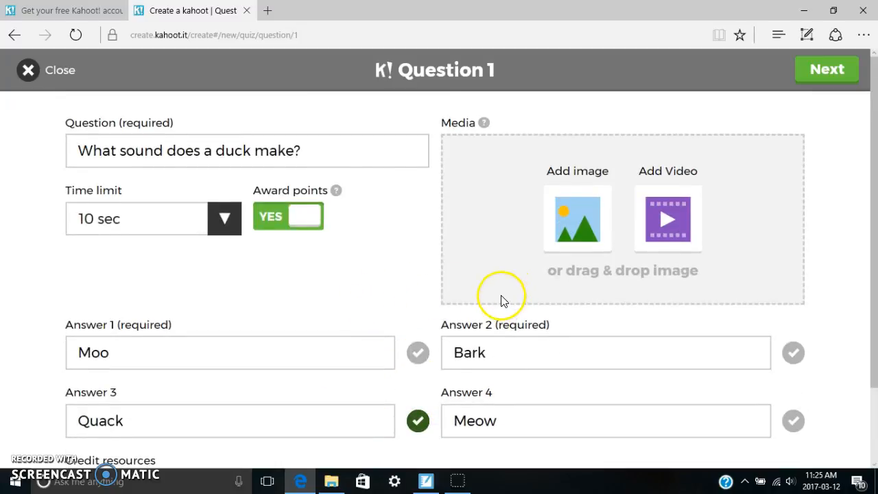
pyautogui.scroll(-1, 361, 263)
pyautogui.scroll(1, 401, 229)
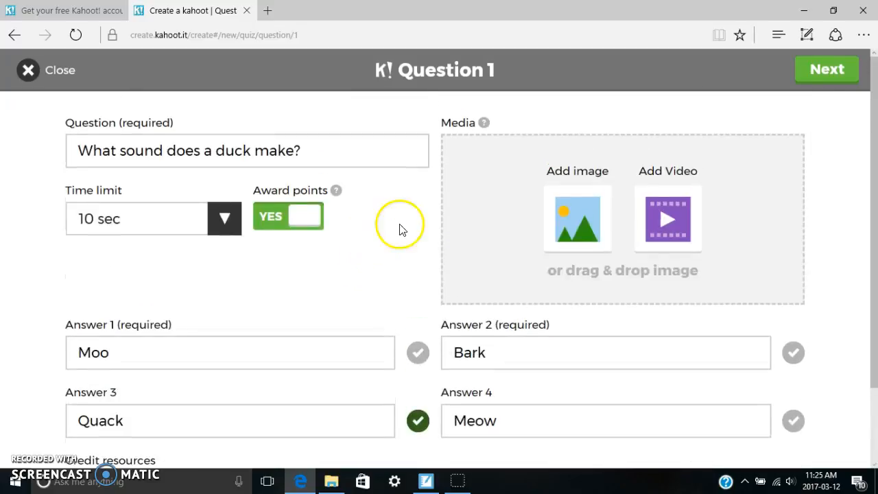
pyautogui.click(829, 76)
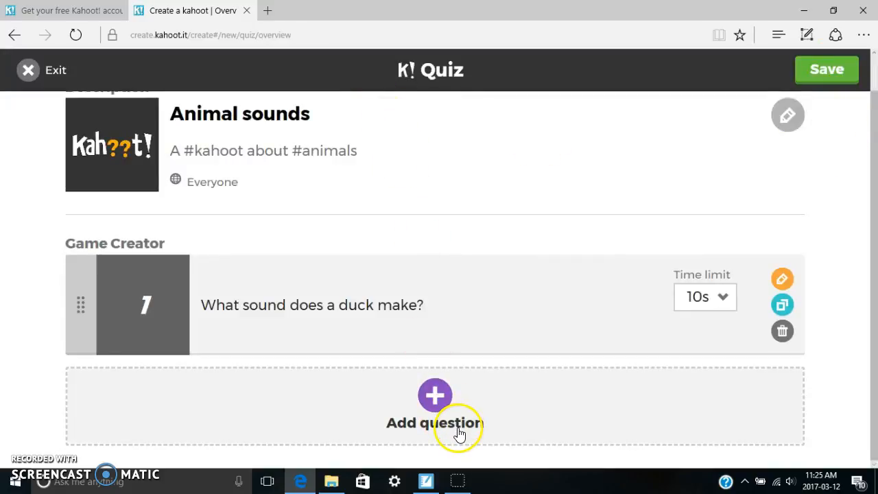
pyautogui.click(804, 74)
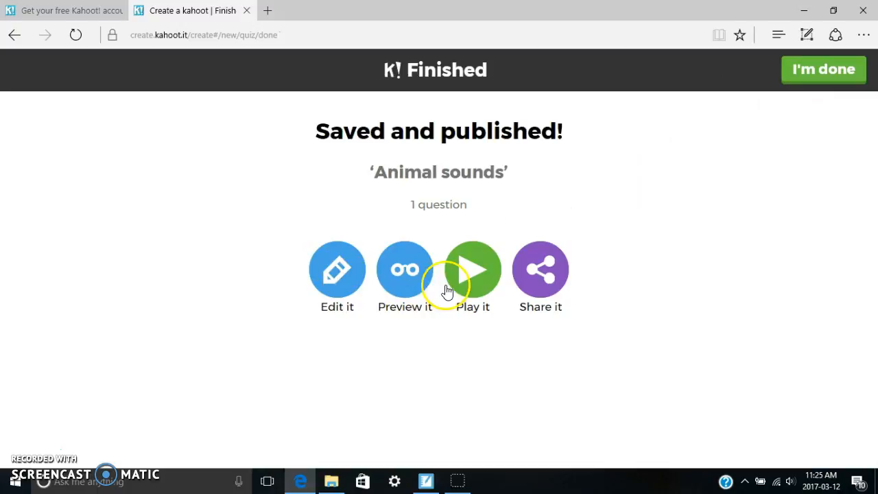
# Step: Preview the saved "Animal sounds" quiz and launch it in Classic player vs player mode
pyautogui.click(411, 271)
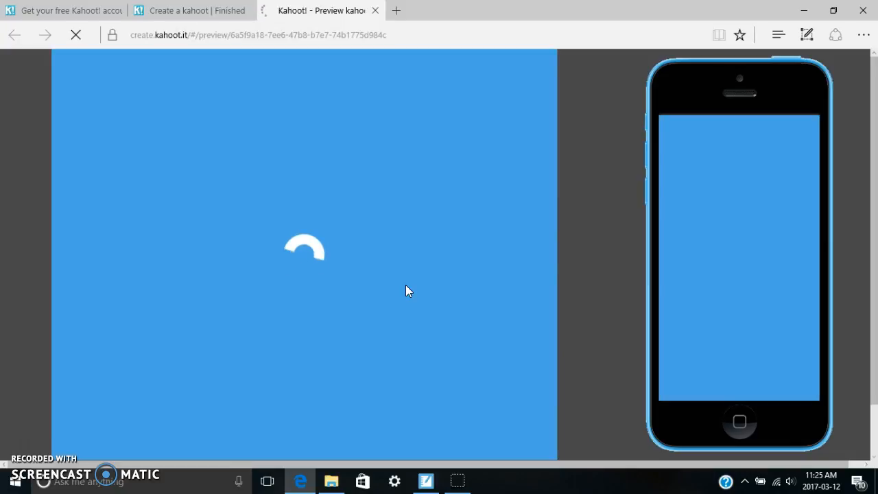
pyautogui.click(415, 285)
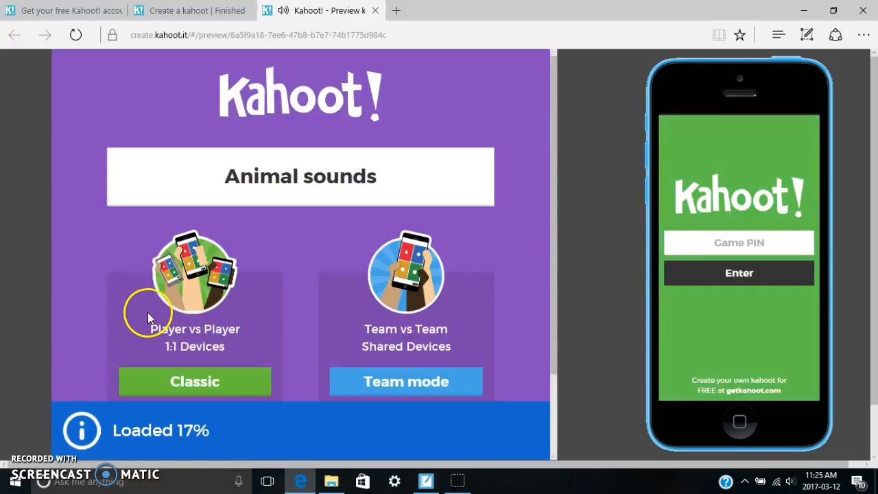
pyautogui.click(218, 374)
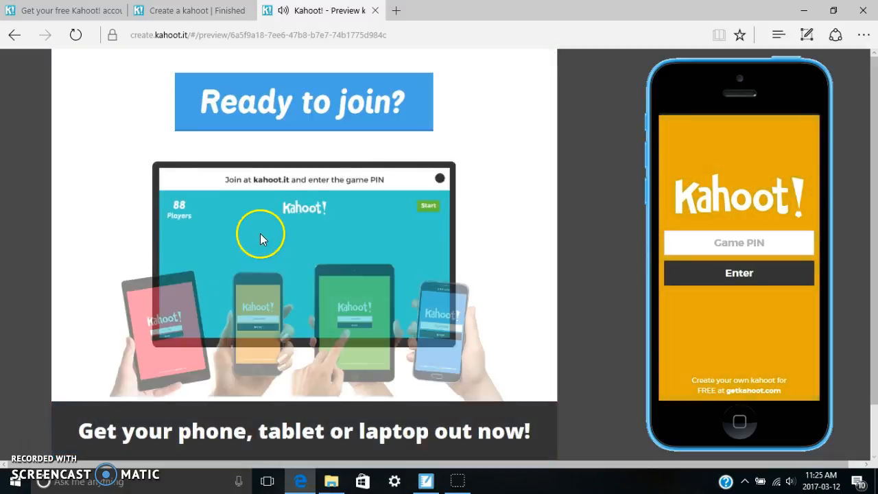
# Step: Enter the displayed game PIN on the preview's simulated phone and submit it
pyautogui.click(714, 246)
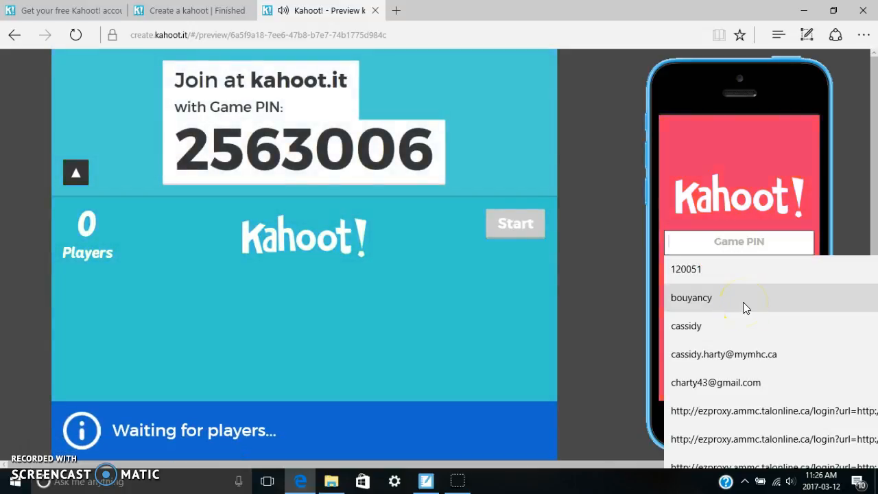
pyautogui.write('256')
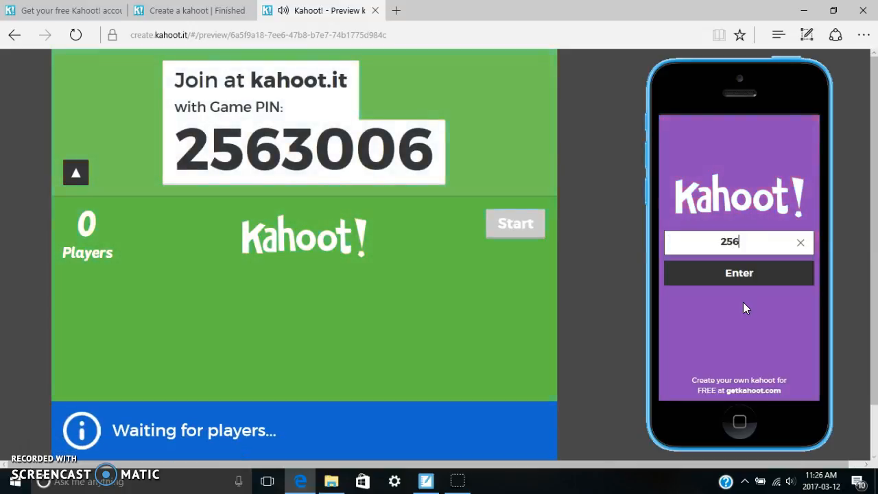
pyautogui.write('3')
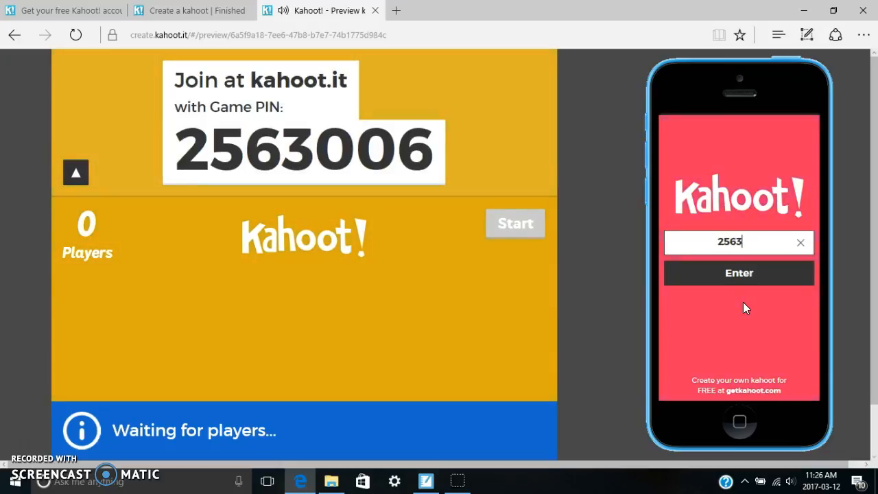
pyautogui.write('006')
pyautogui.click(745, 240)
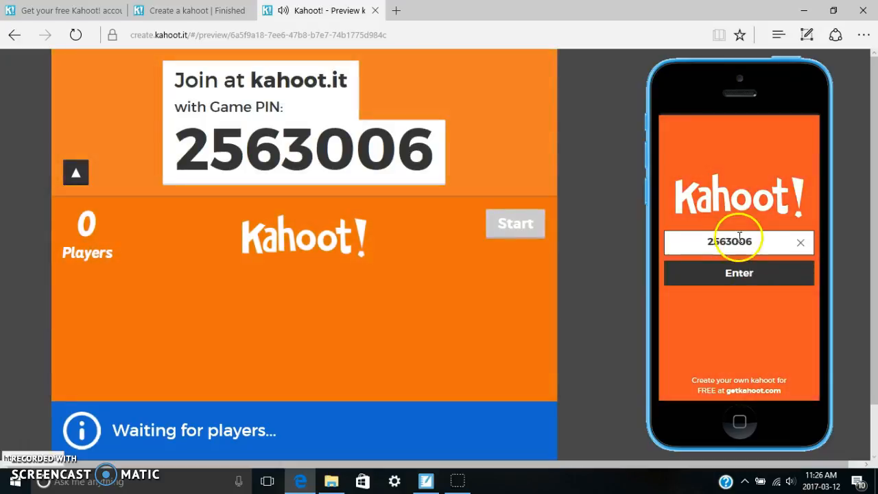
pyautogui.click(741, 273)
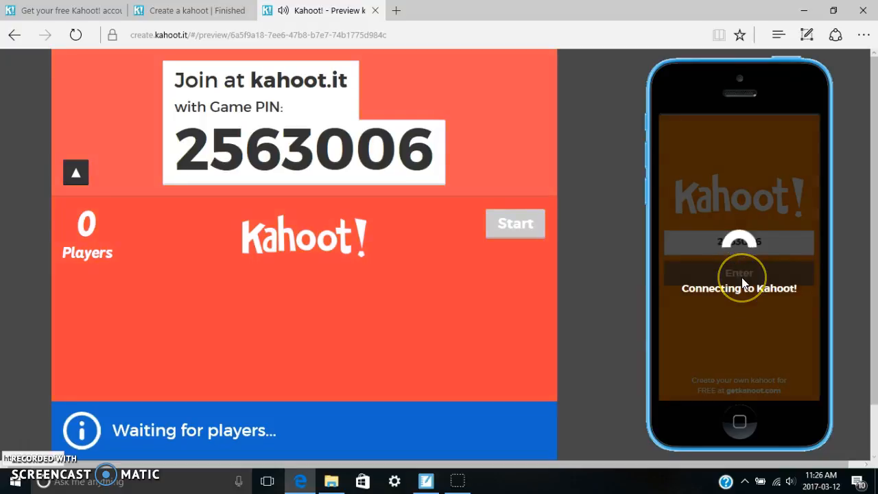
# Step: Enter the player's nickname on the simulated phone and join the game
pyautogui.click(738, 244)
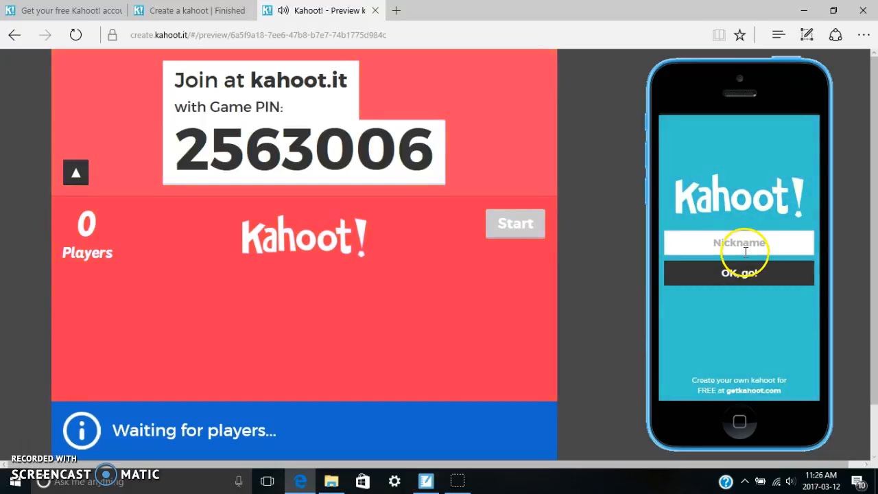
pyautogui.write('cassidy')
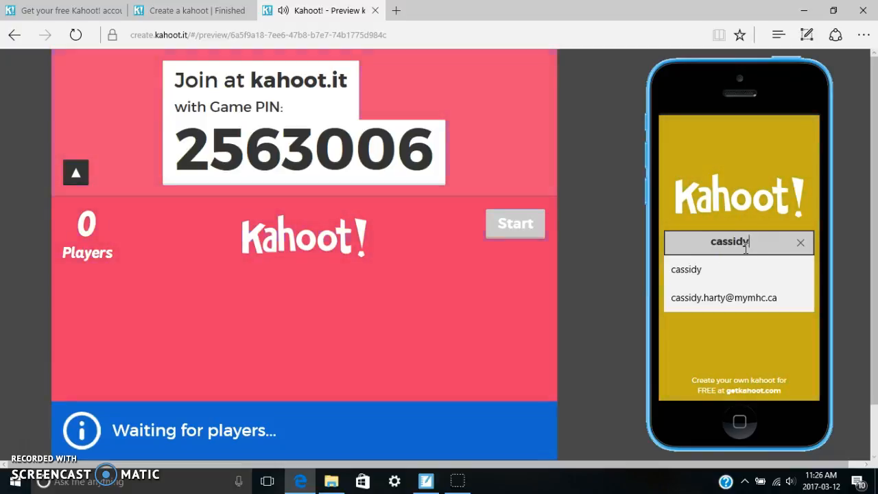
pyautogui.press('Return')
pyautogui.click(745, 273)
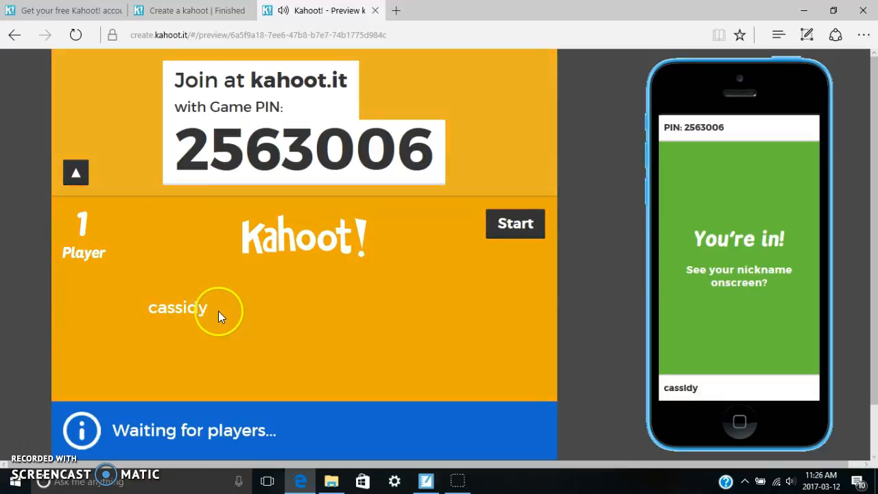
# Step: Start the preview game and answer the duck question with Quack on the simulated phone
pyautogui.click(516, 224)
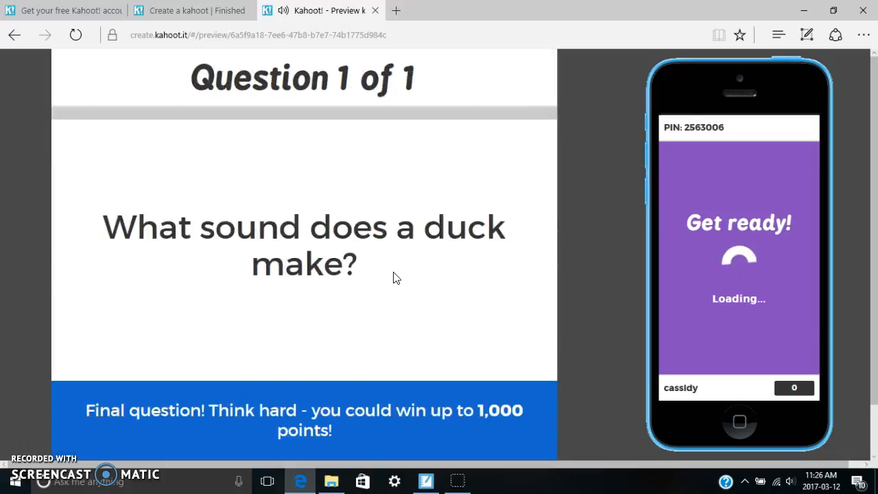
pyautogui.click(367, 274)
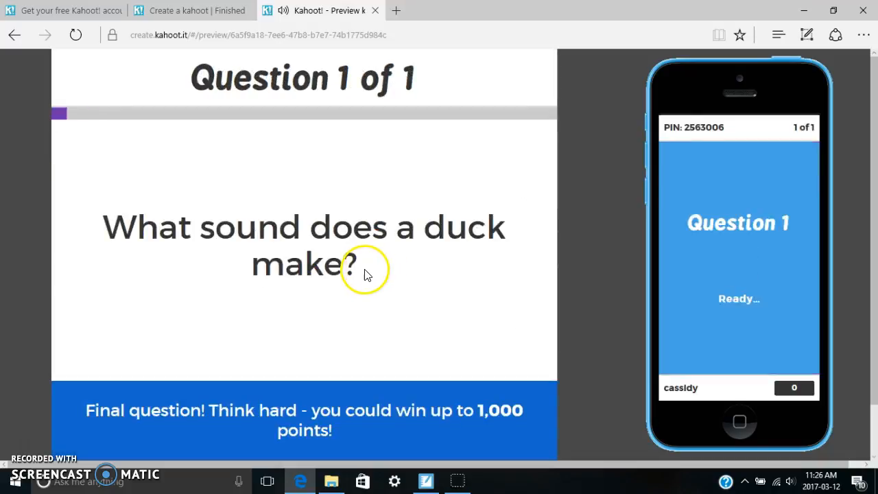
pyautogui.click(386, 284)
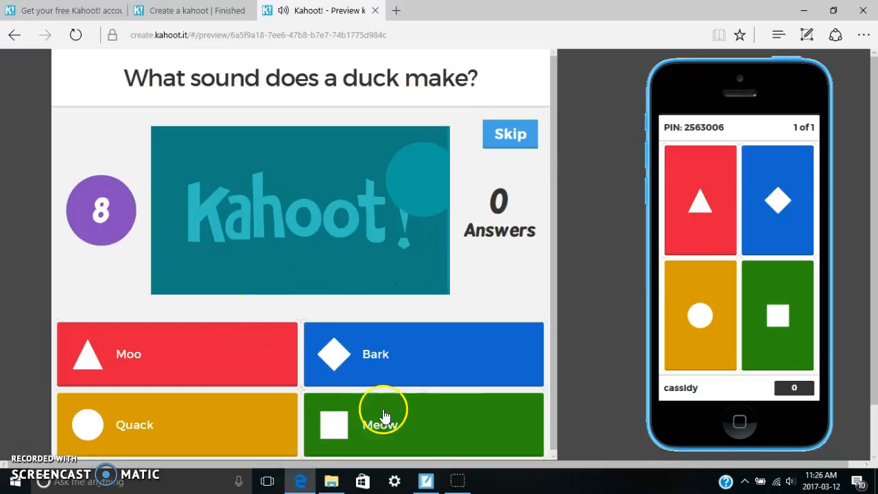
pyautogui.click(697, 269)
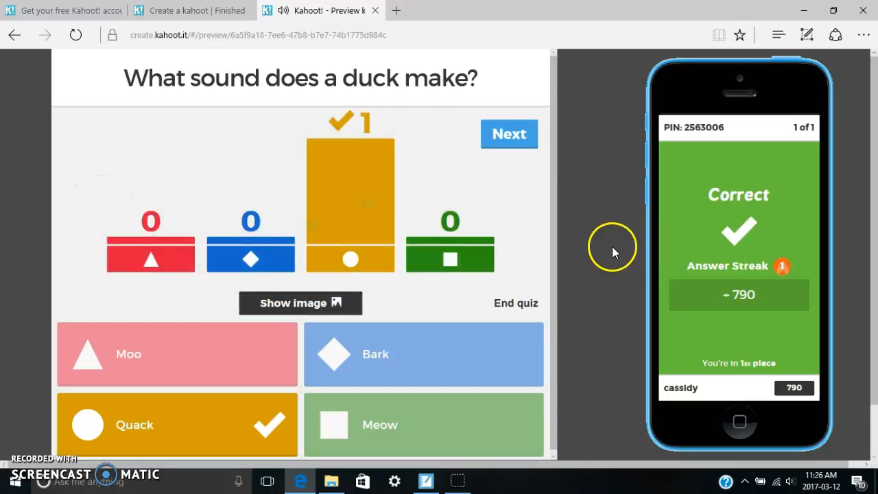
# Step: Advance from the answer chart to the podium and open the game's final results
pyautogui.click(506, 134)
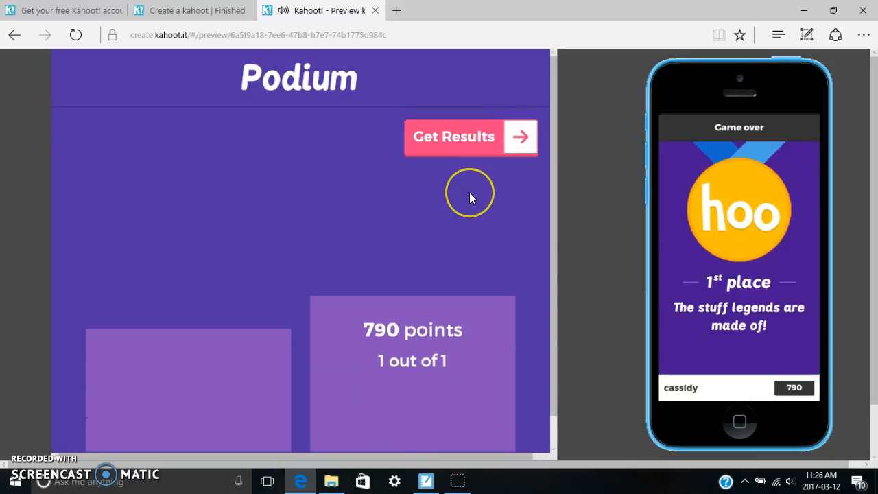
pyautogui.click(472, 150)
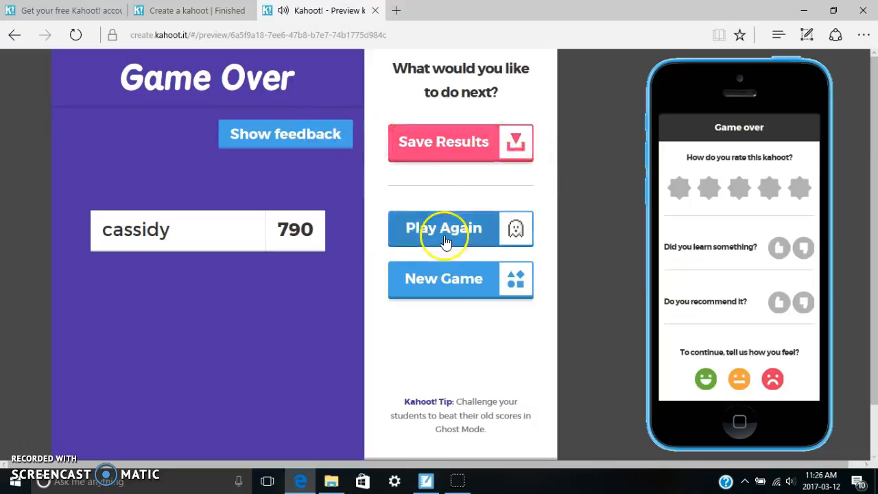
# Step: Choose to play a new game, then show the account's own kahoots down to "Animal sounds"
pyautogui.click(457, 291)
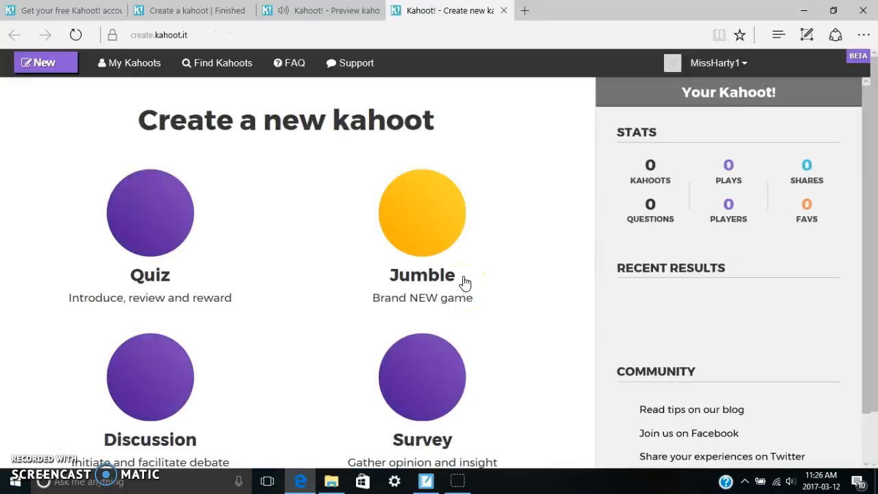
pyautogui.click(150, 71)
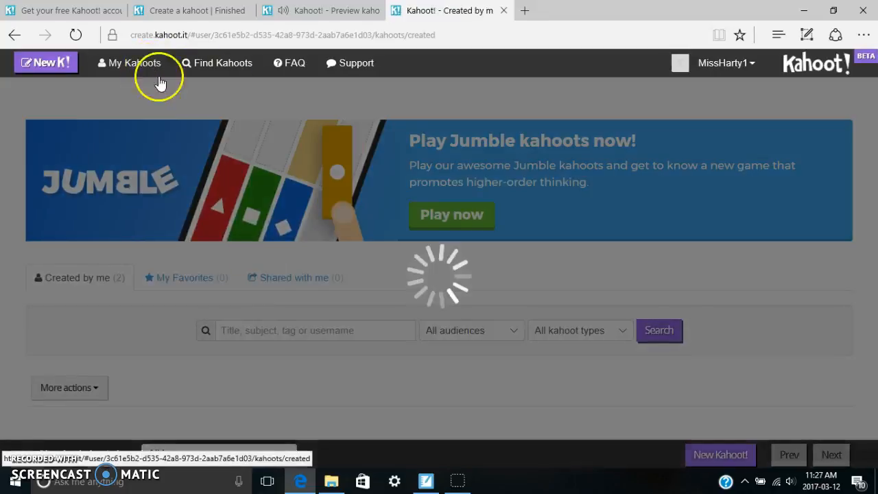
pyautogui.scroll(-3, 323, 316)
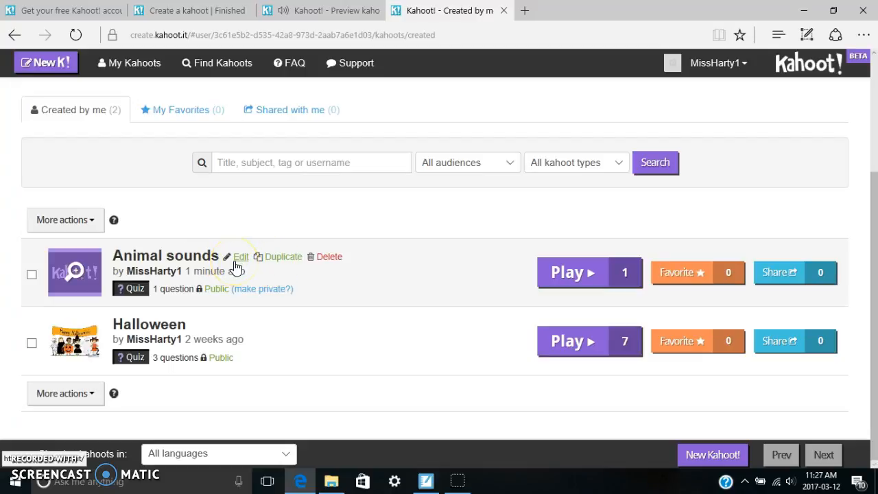
# Step: Open the sharing dialog for the "Animal sounds" quiz and cancel it without sharing
pyautogui.click(273, 265)
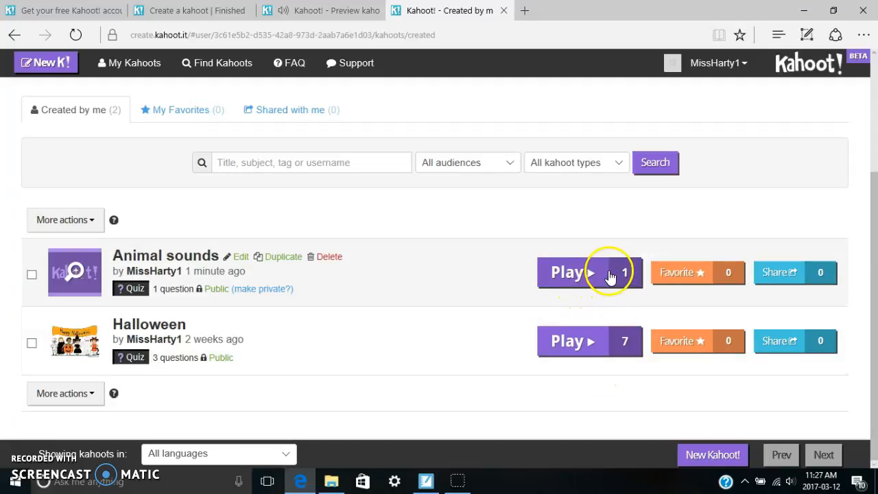
pyautogui.click(784, 278)
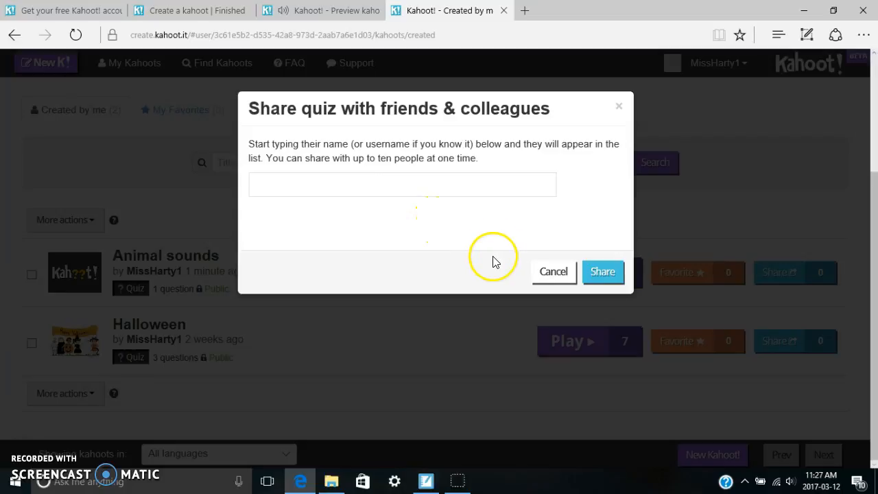
pyautogui.click(543, 274)
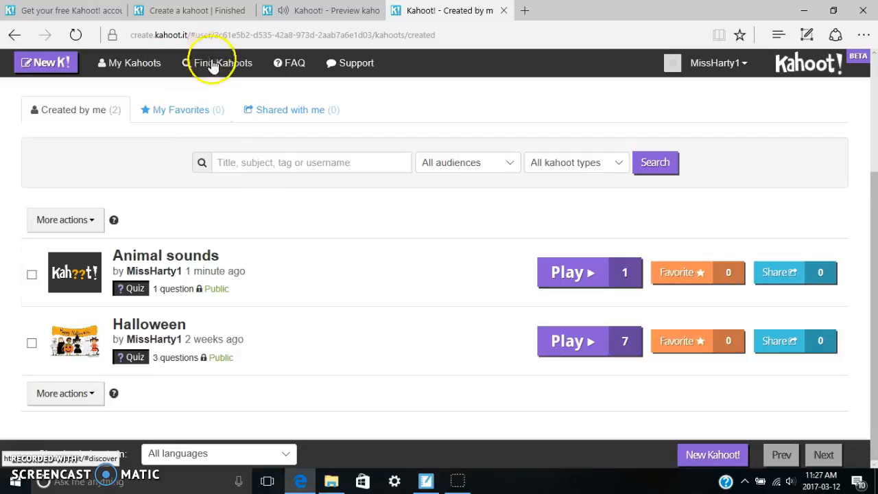
# Step: Search the public kahoots for "grade two math" and open the details of "Simple Grade Two Math!"
pyautogui.click(213, 65)
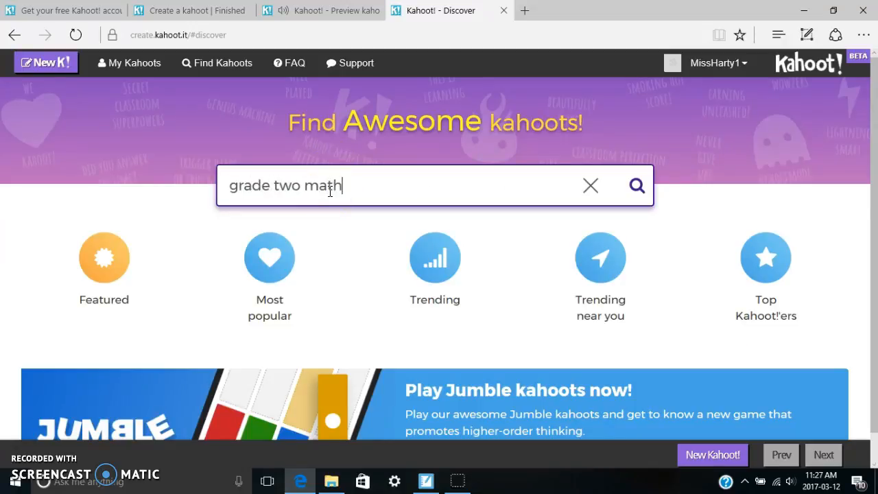
pyautogui.click(651, 175)
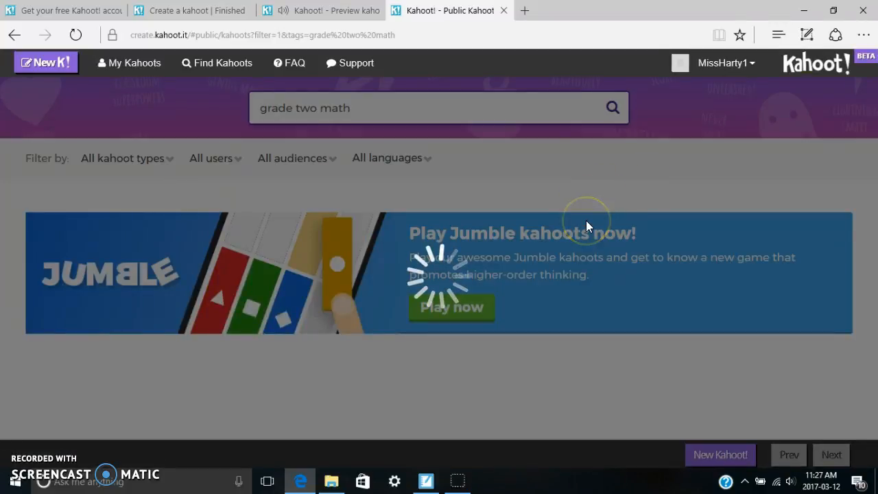
pyautogui.scroll(-1, 546, 266)
pyautogui.scroll(-2, 528, 282)
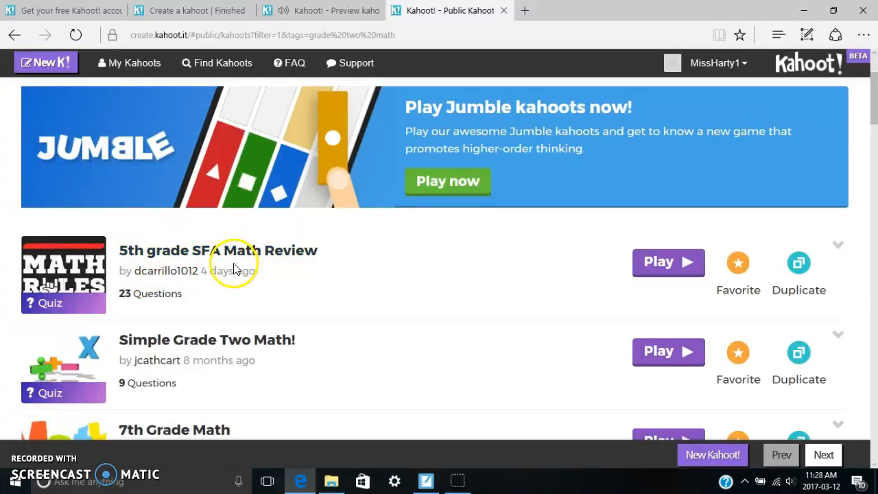
pyautogui.scroll(-1, 267, 295)
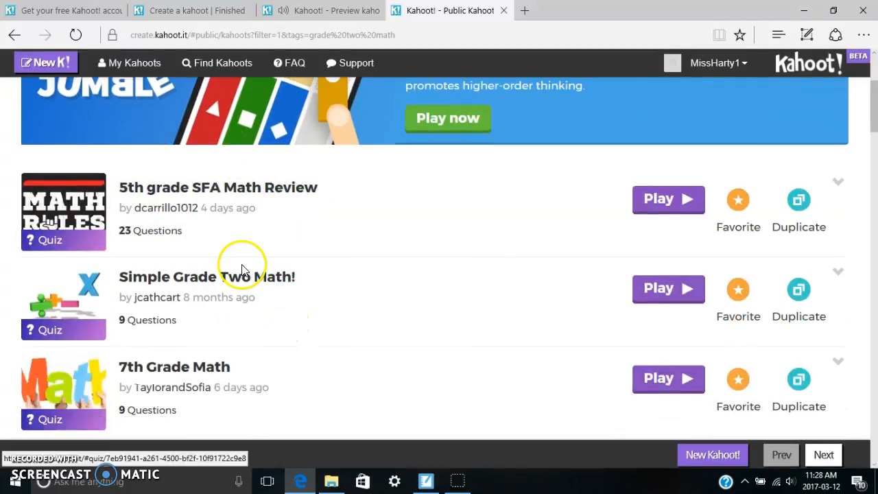
pyautogui.click(175, 281)
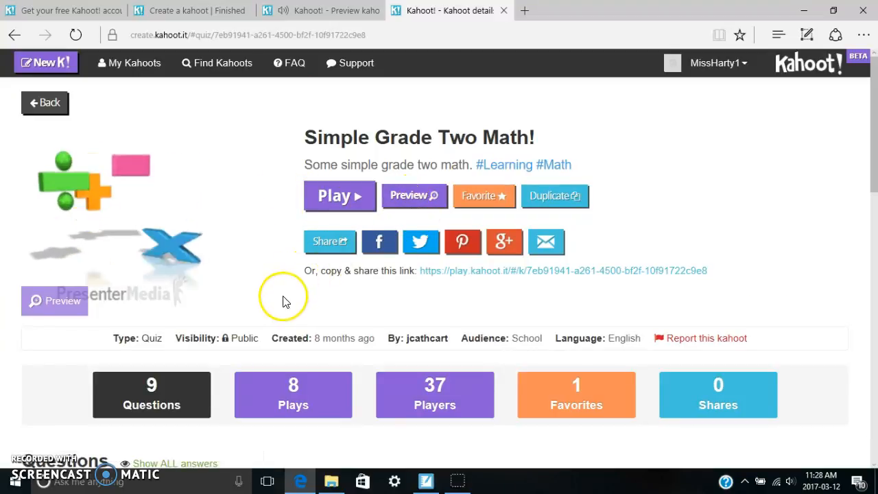
# Step: Review the questions of "Simple Grade Two Math!", revealing the answers to the recess question, and return to the search results
pyautogui.scroll(-3, 282, 297)
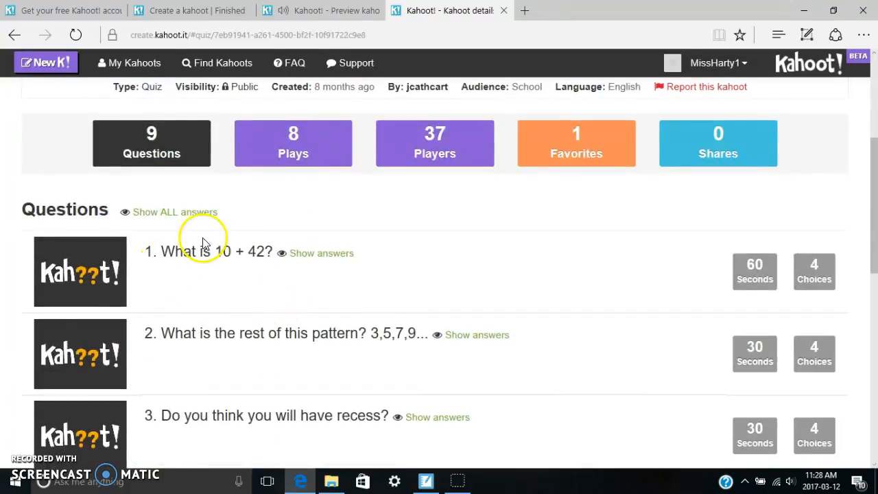
pyautogui.scroll(-2, 297, 276)
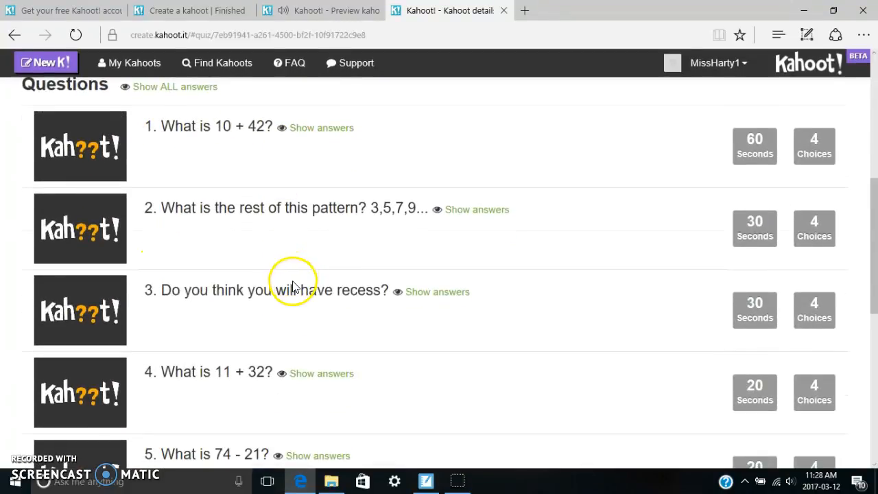
pyautogui.scroll(-1, 293, 287)
pyautogui.click(410, 233)
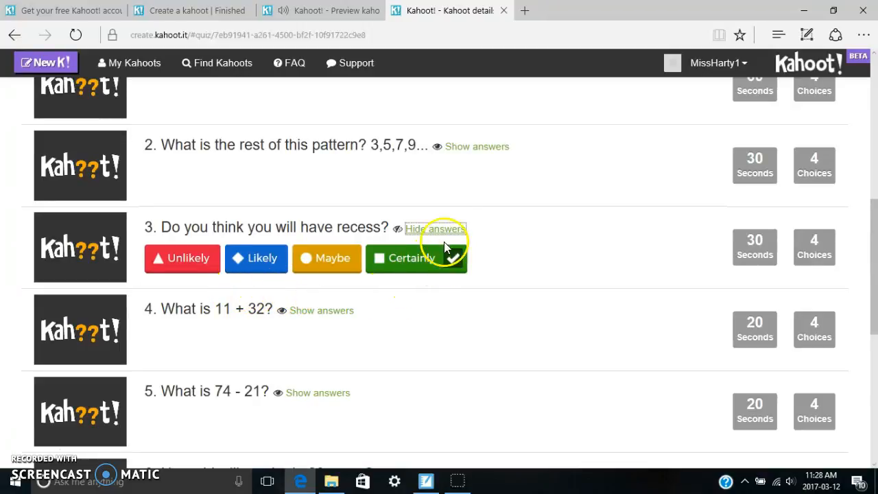
pyautogui.scroll(-6, 299, 302)
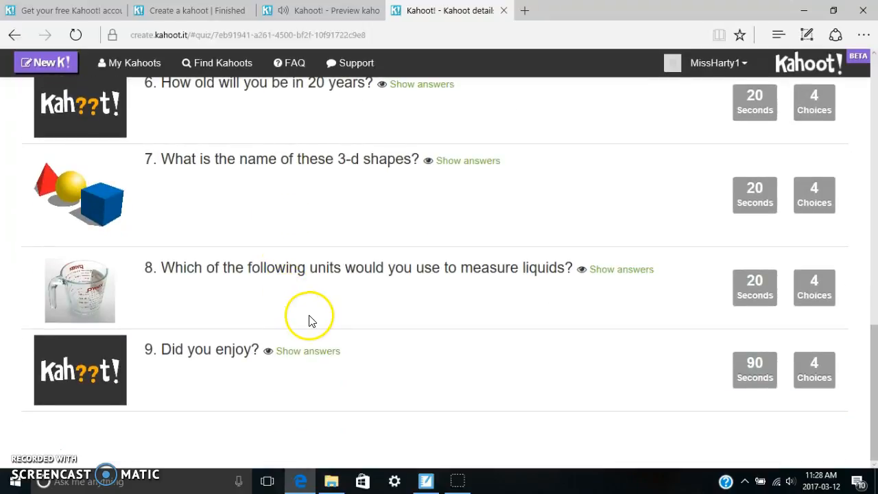
pyautogui.scroll(12, 309, 322)
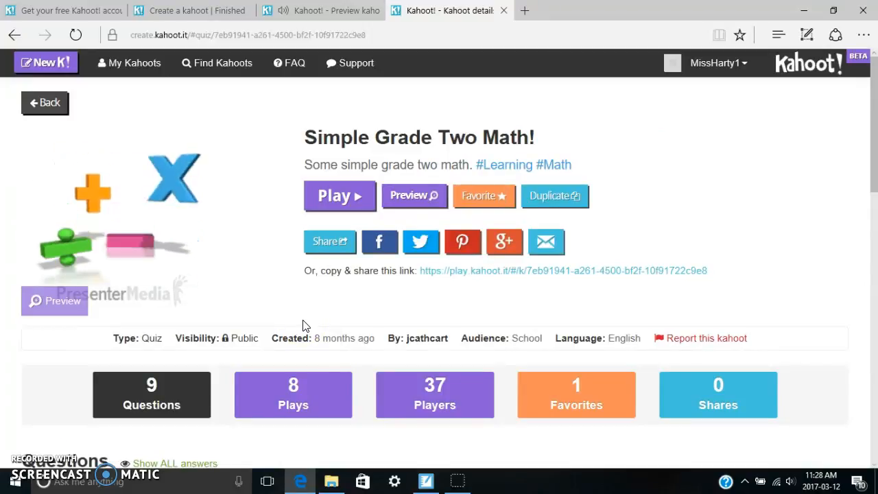
pyautogui.click(49, 105)
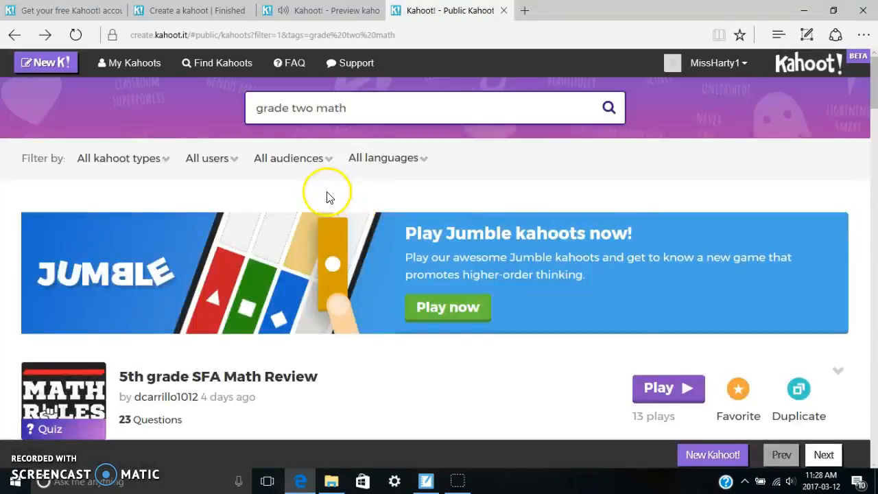
pyautogui.scroll(-2, 77, 120)
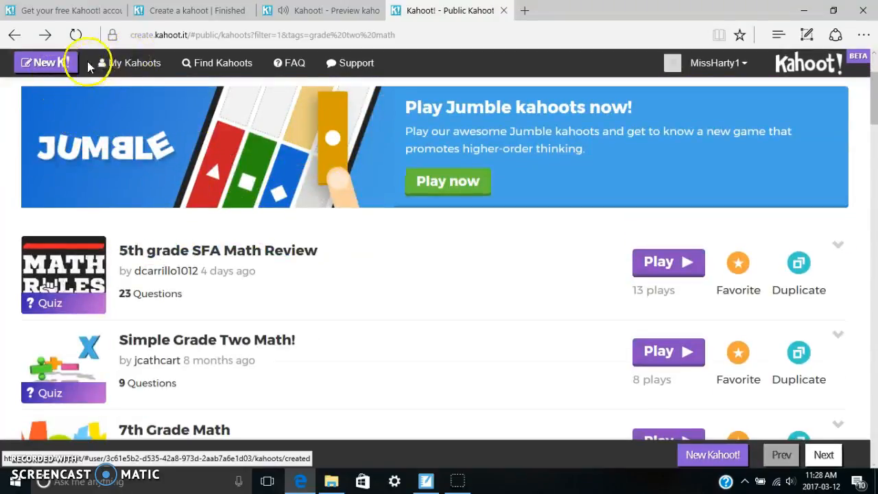
# Step: Return to the page for creating a new kahoot and look over the available game types
pyautogui.click(100, 72)
pyautogui.click(47, 63)
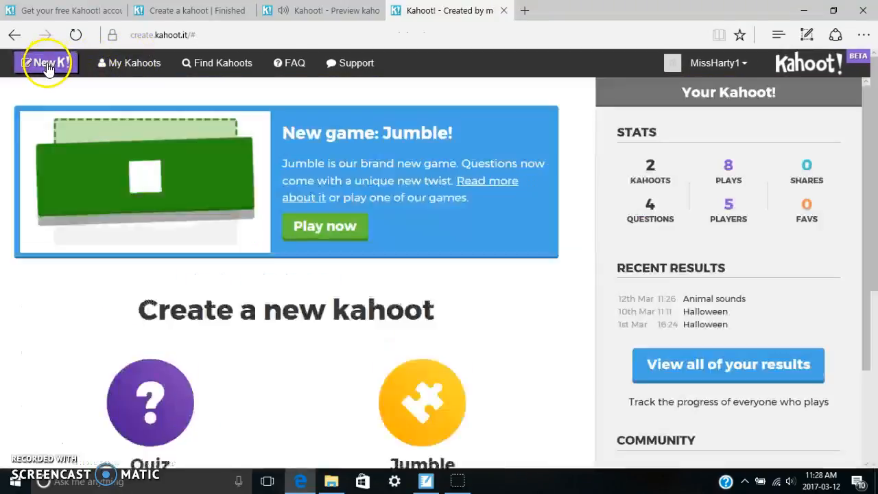
pyautogui.scroll(-4, 257, 296)
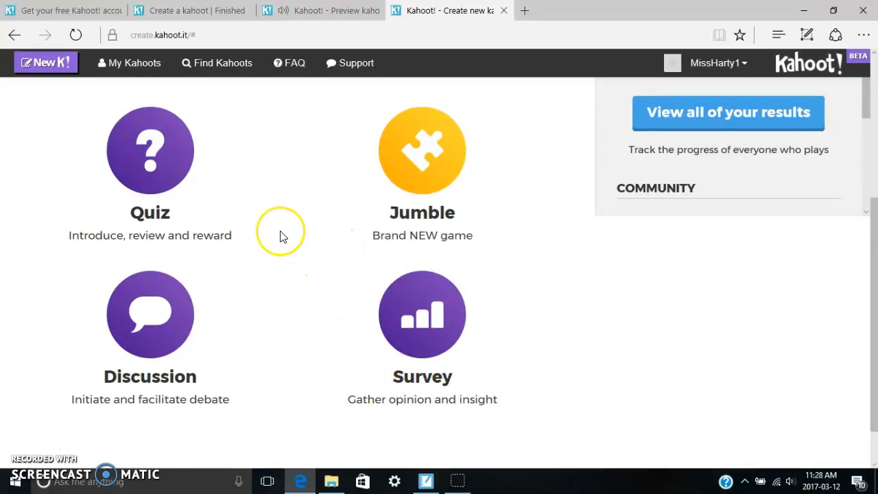
pyautogui.scroll(4, 280, 237)
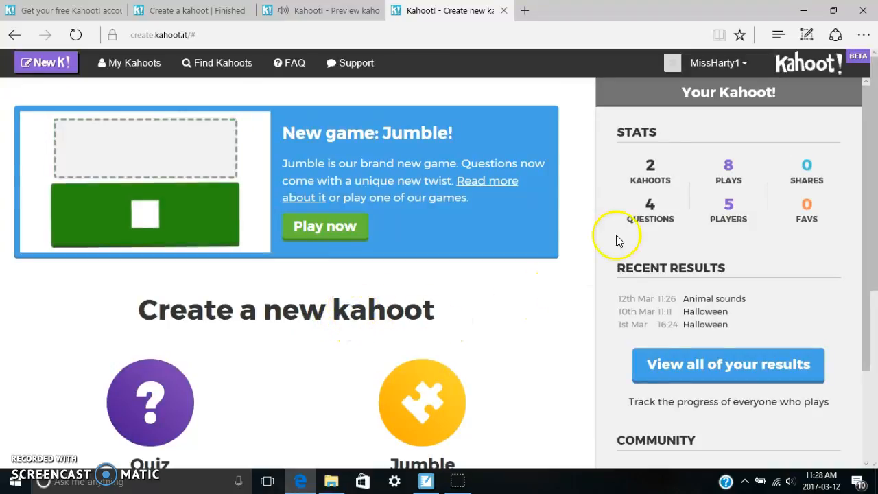
# Step: Sign out of the Kahoot! account
pyautogui.click(755, 65)
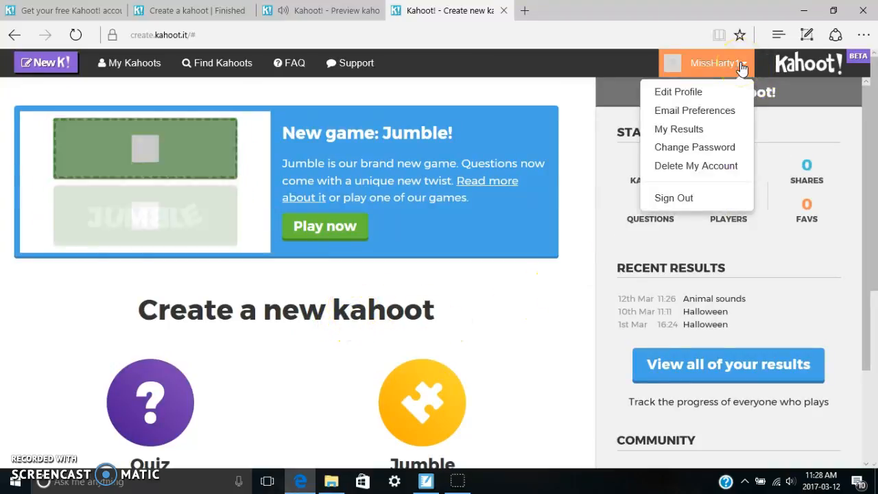
pyautogui.click(717, 202)
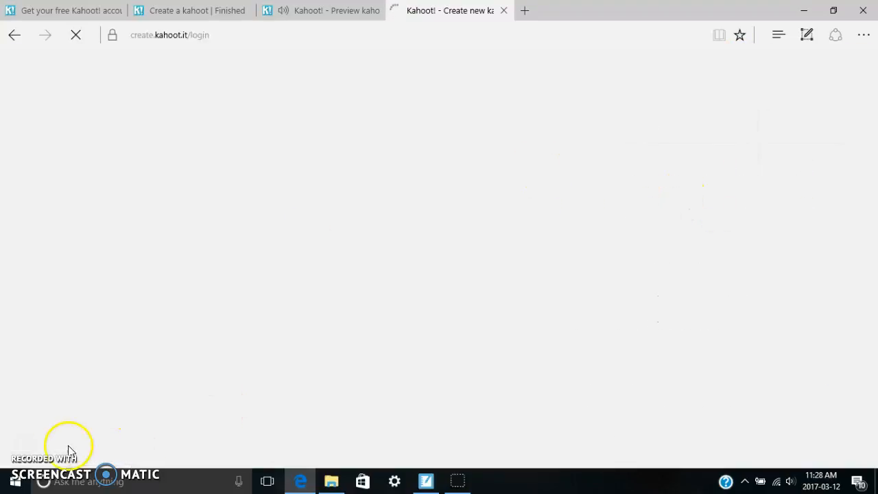